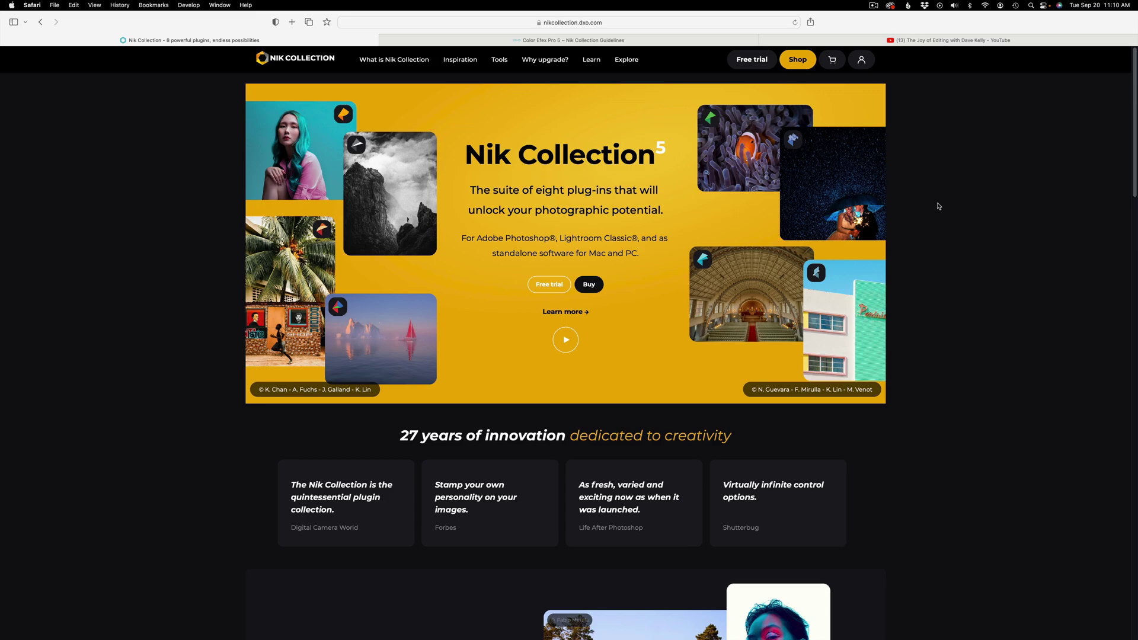
# Step: Bring up the Color Efex Pro 5 guidelines page at its Vignette: Blur entry
pyautogui.click(753, 62)
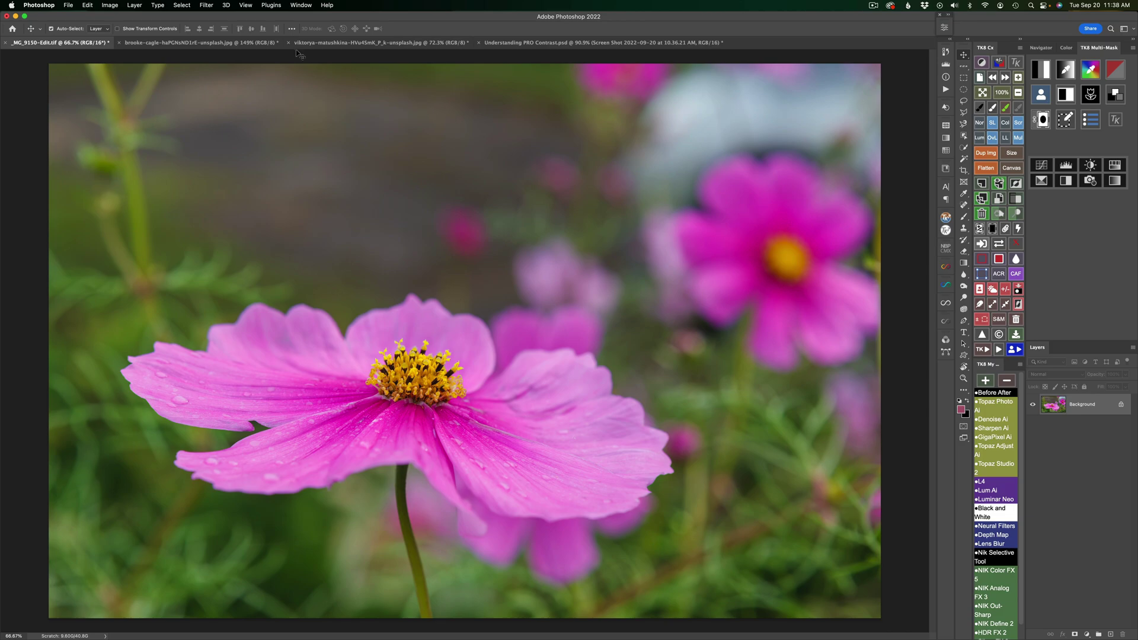
pyautogui.click(70, 5)
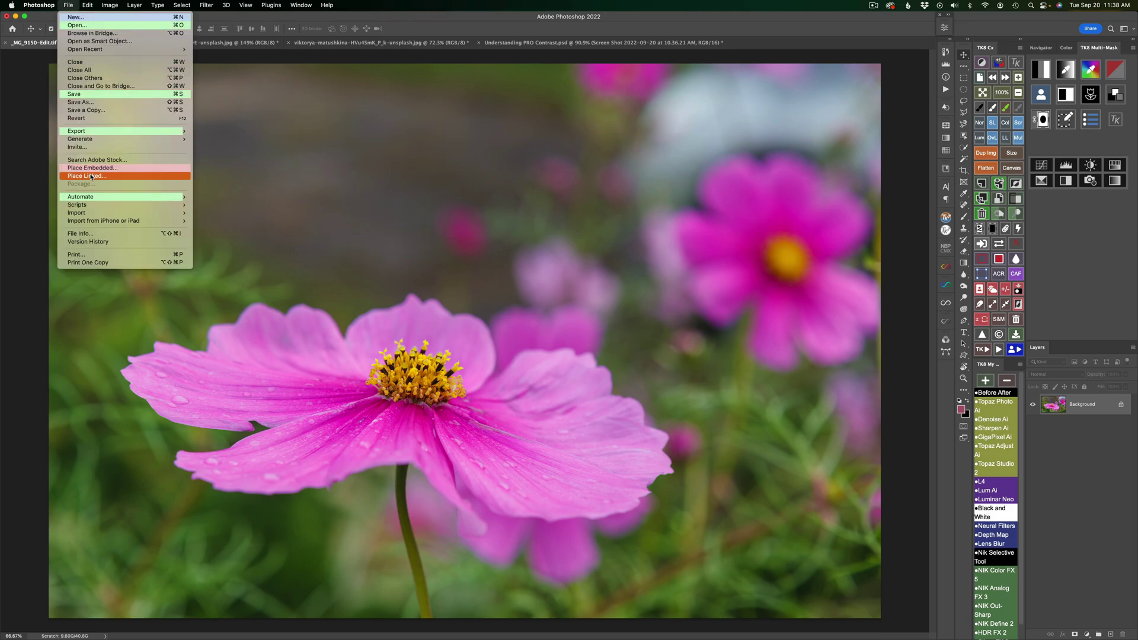
pyautogui.moveTo(101, 198)
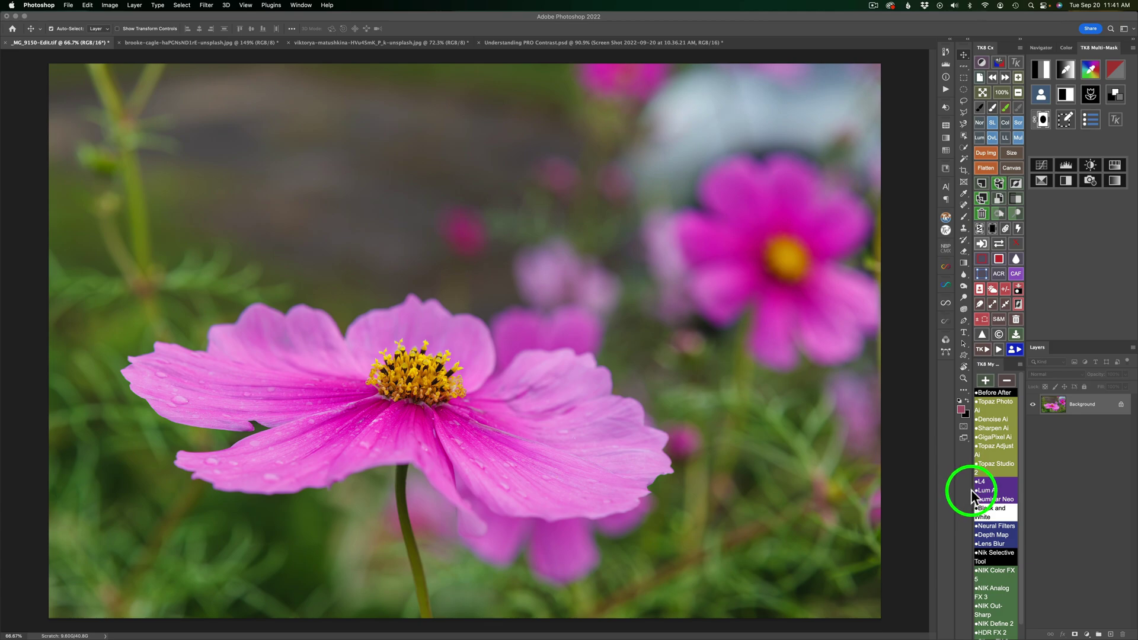
# Step: Open the TK8 Nik Selective Tool panel, then cancel out of its gear preferences unchanged
pyautogui.click(996, 557)
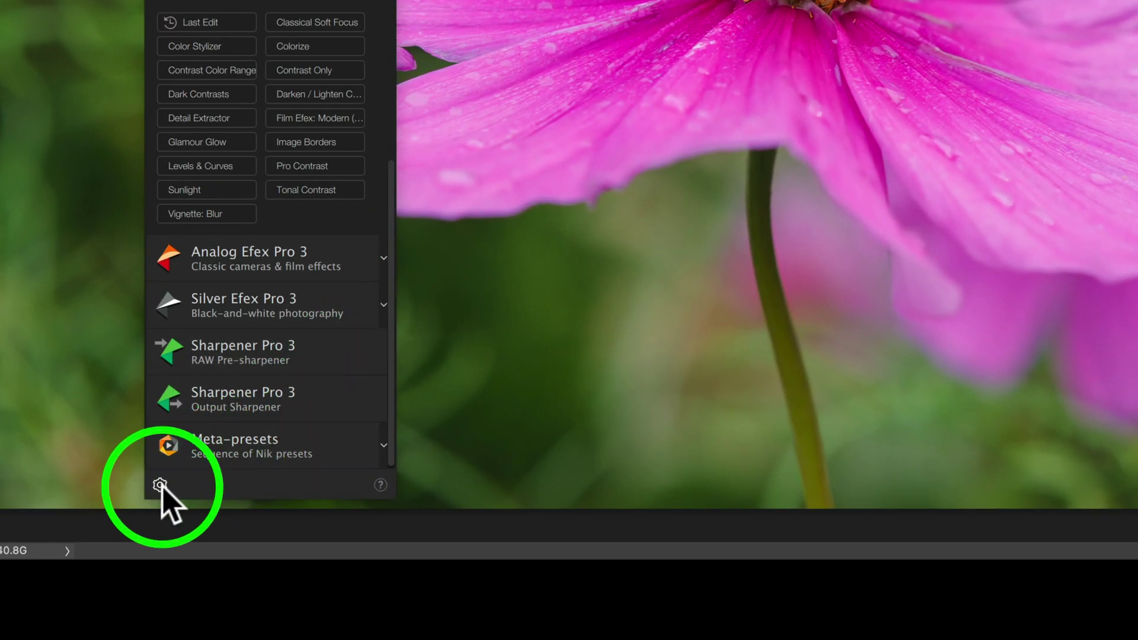
pyautogui.click(160, 485)
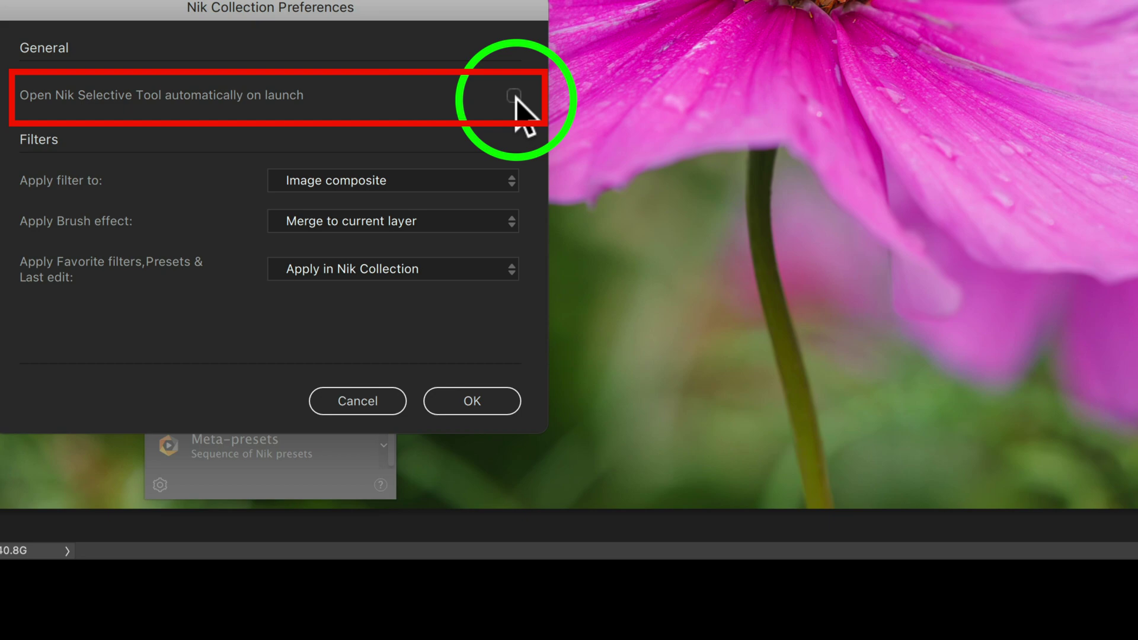
pyautogui.click(370, 403)
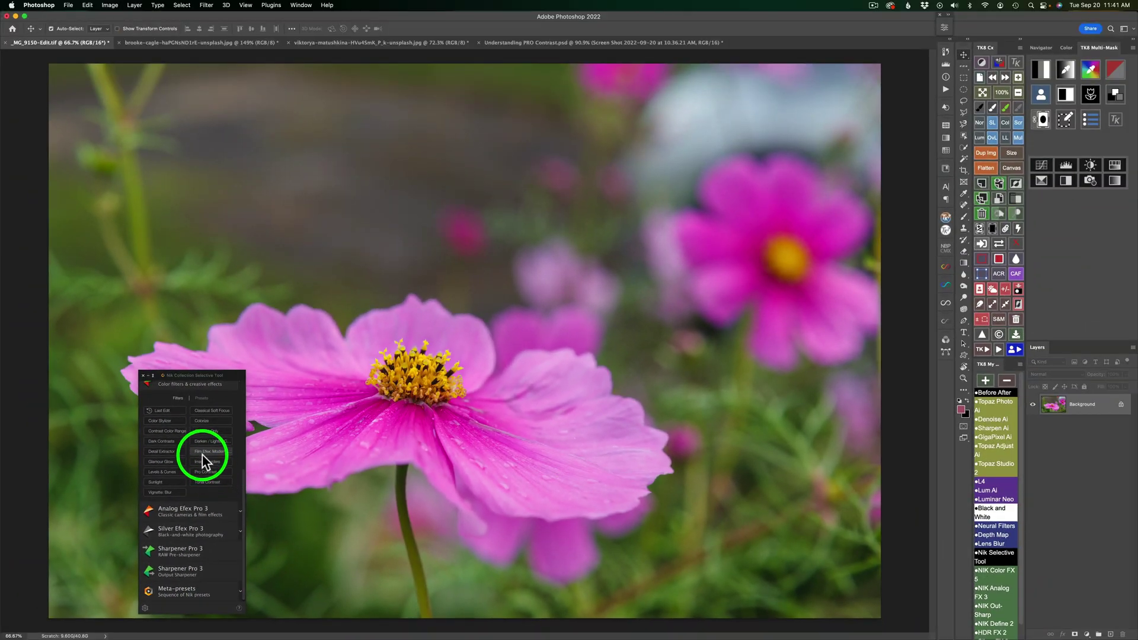
# Step: Move the Nik Selective Tool panel beside the Layers panel and expand the Color Efex Pro 5 filters
pyautogui.click(144, 375)
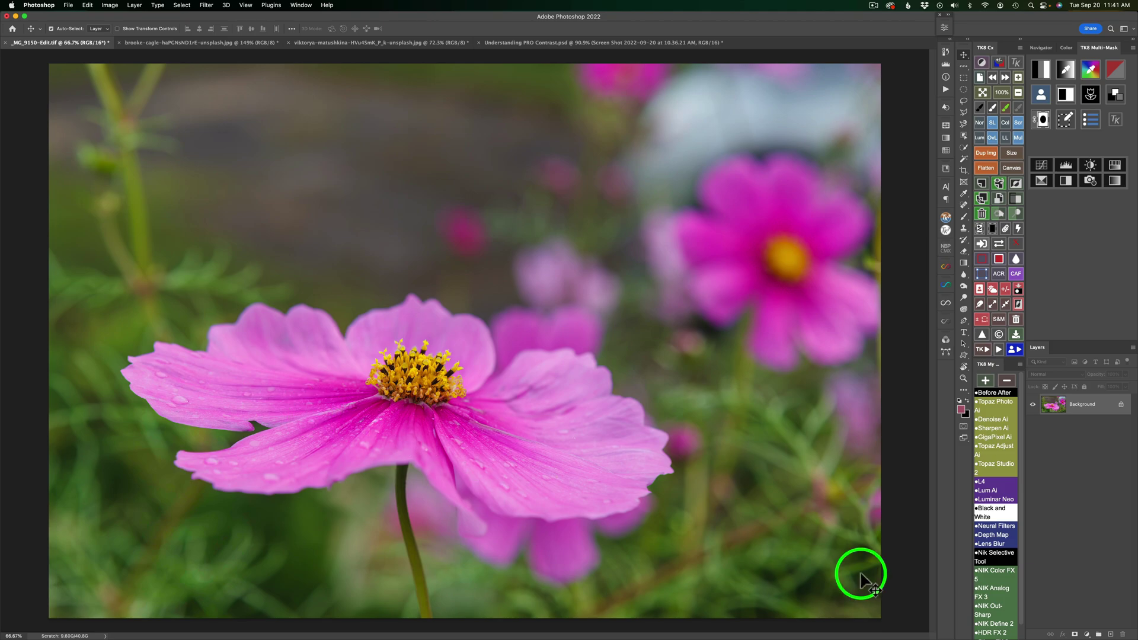
pyautogui.click(995, 556)
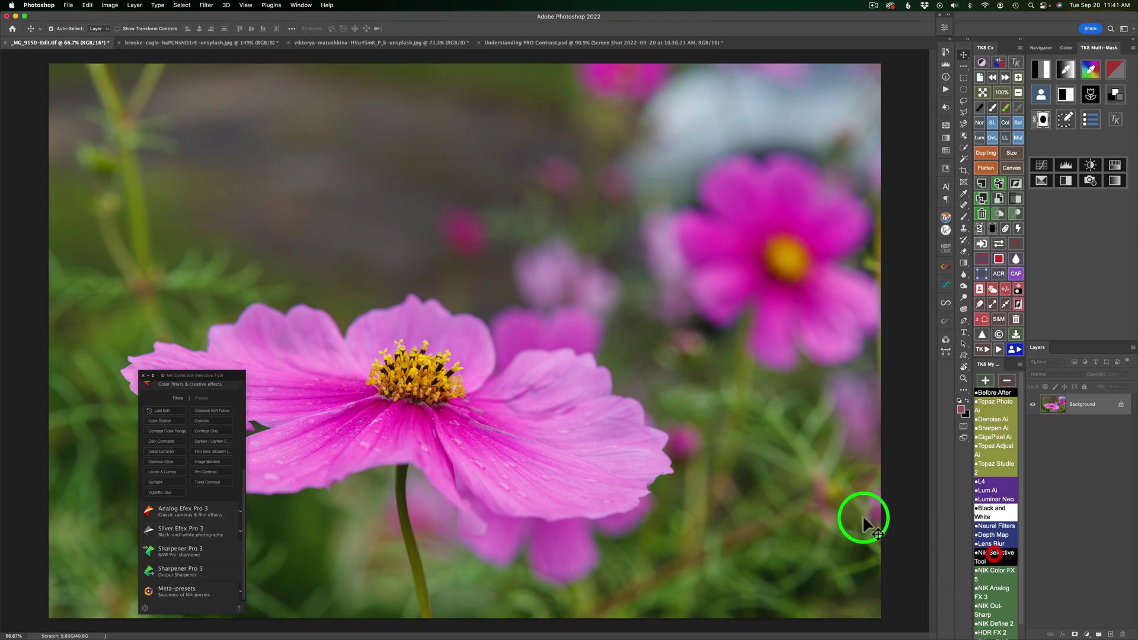
pyautogui.moveTo(179, 373); pyautogui.dragTo(1069, 466)
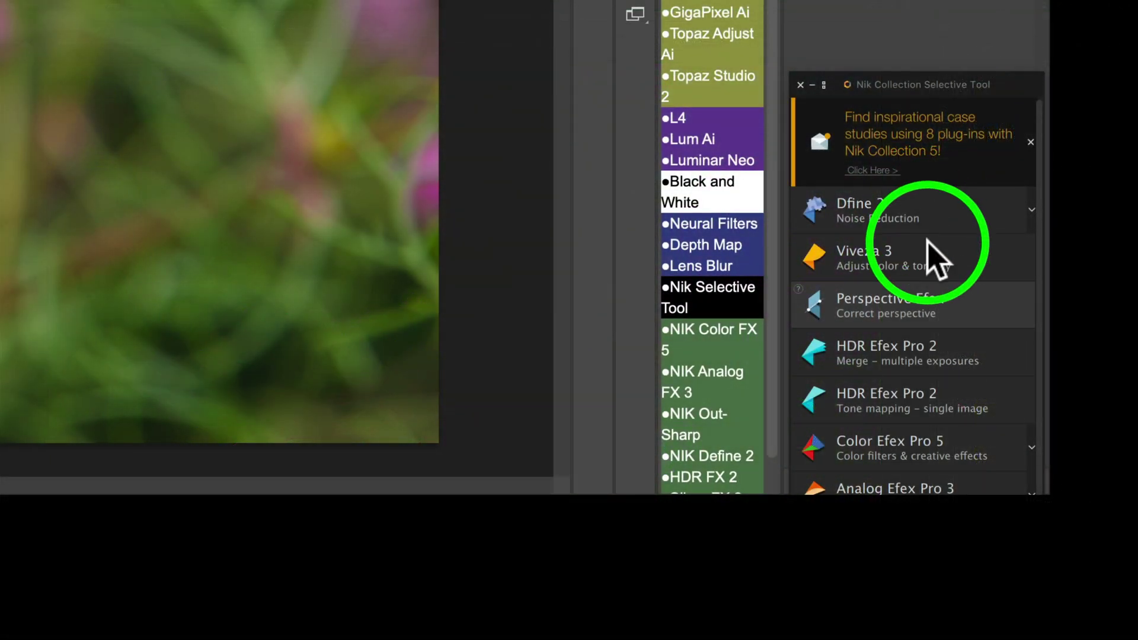
pyautogui.scroll(-3, 933, 270)
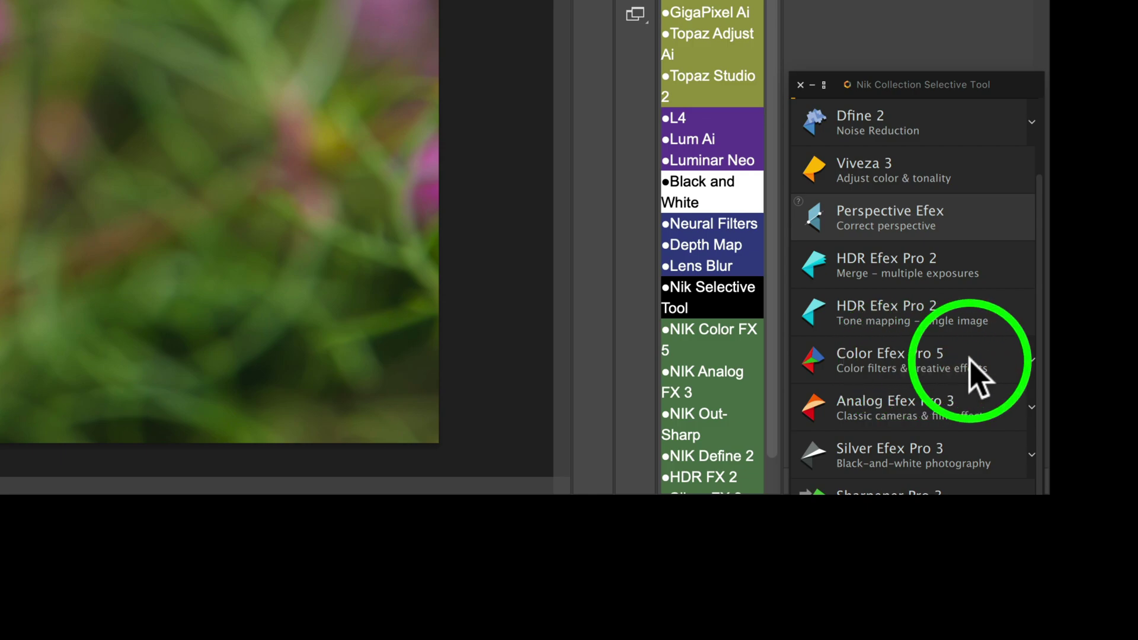
pyautogui.click(1032, 360)
pyautogui.scroll(-5, 981, 379)
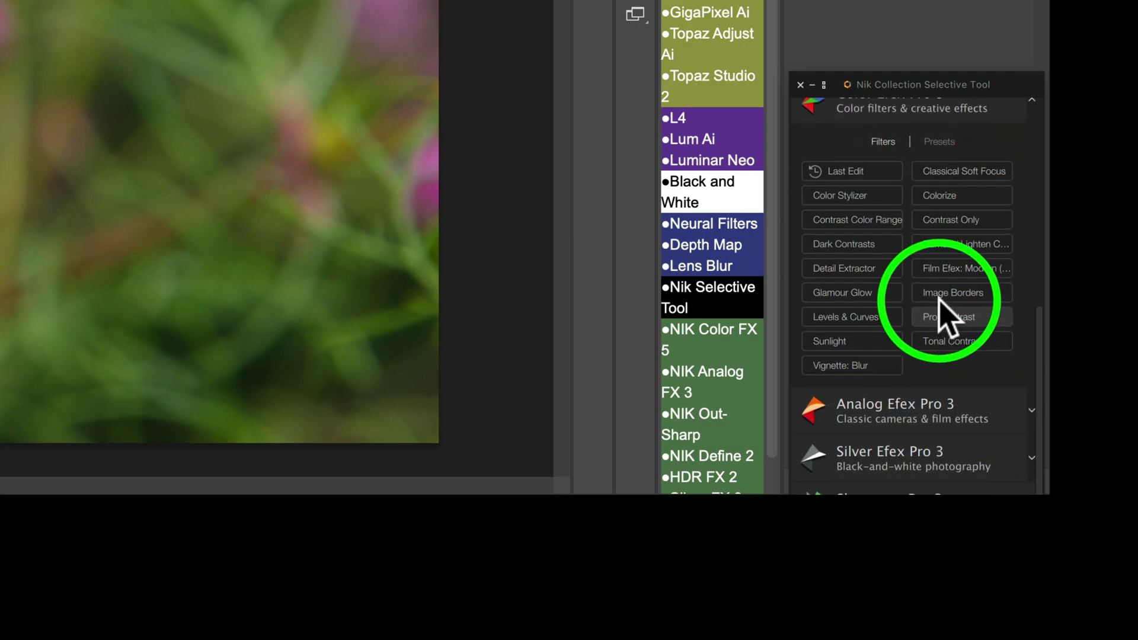
pyautogui.scroll(2, 942, 311)
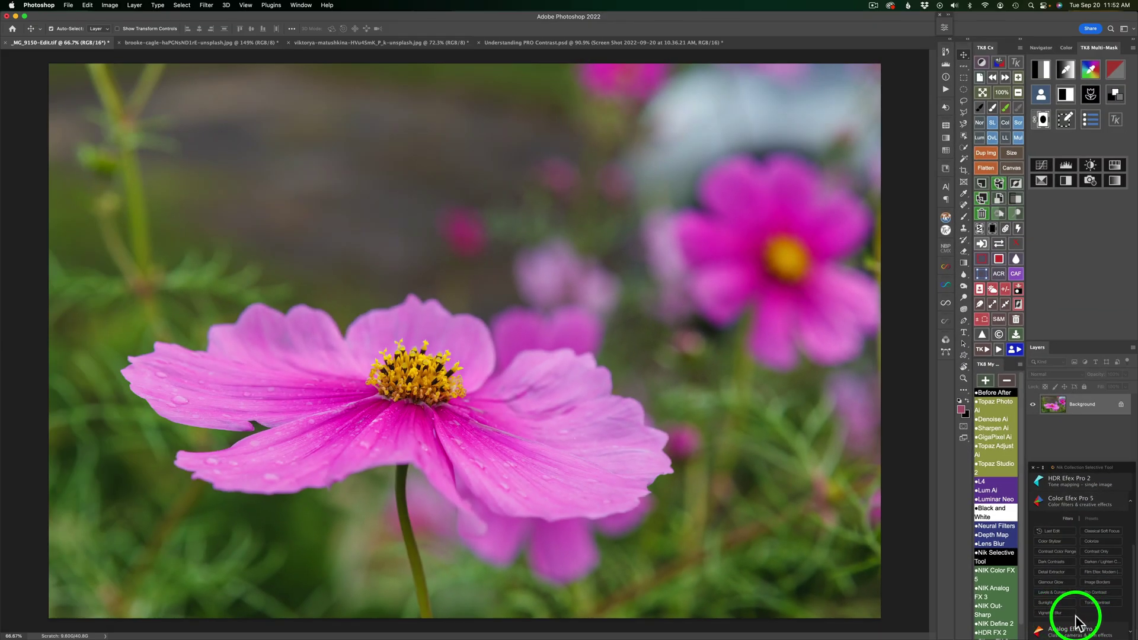
# Step: Apply Vignette: Blur to the cosmos photo and toggle Compare to view the original and back
pyautogui.click(1056, 614)
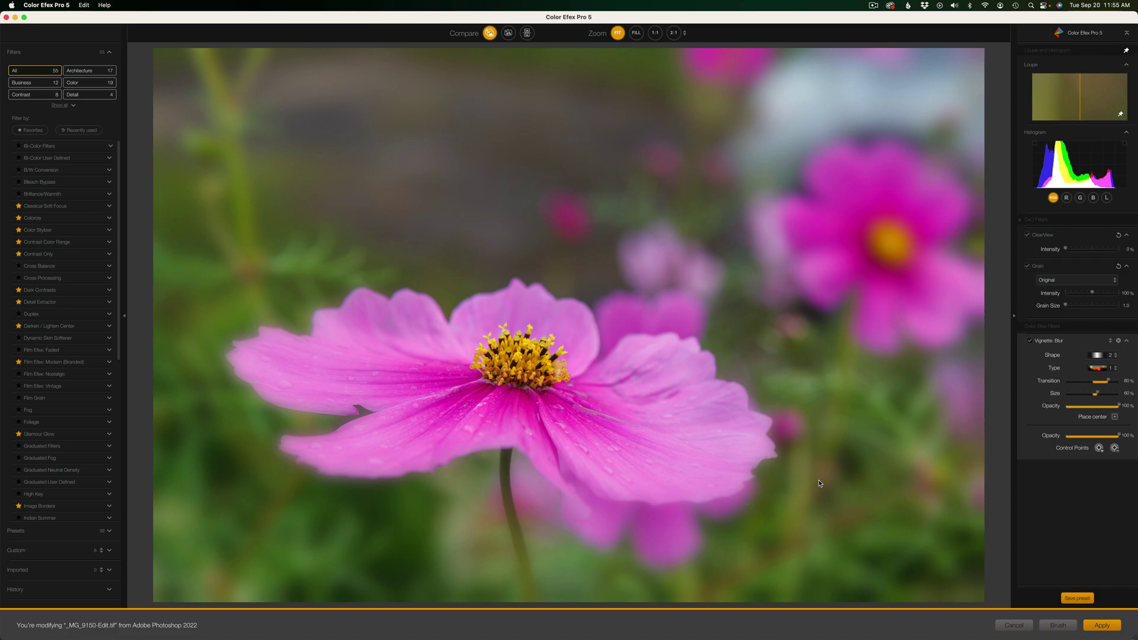
pyautogui.click(1095, 497)
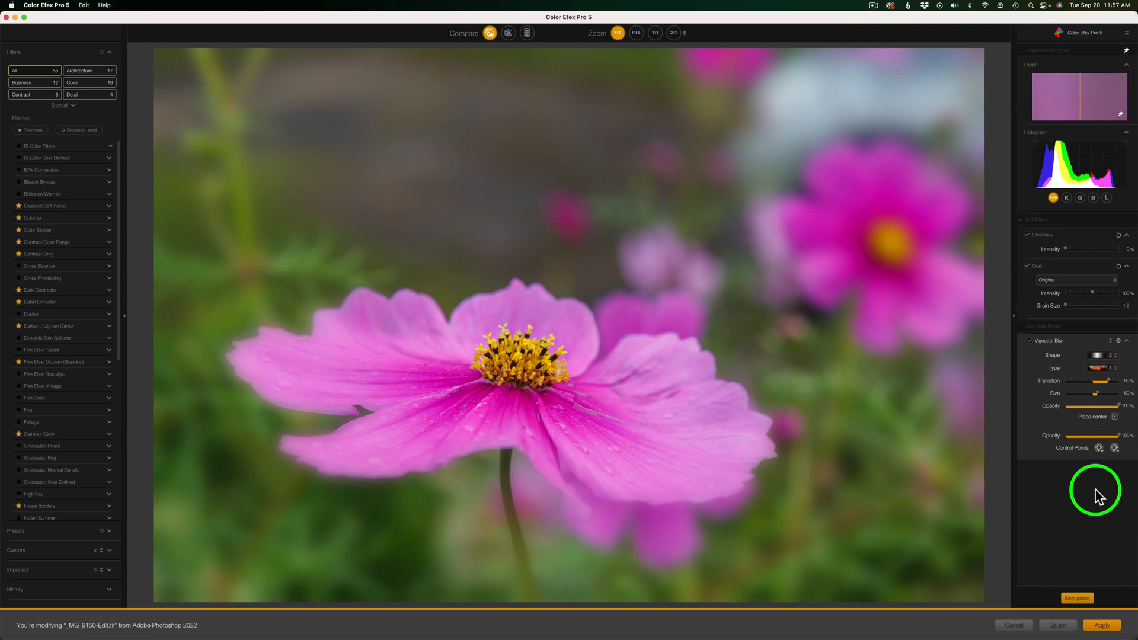
pyautogui.click(489, 33)
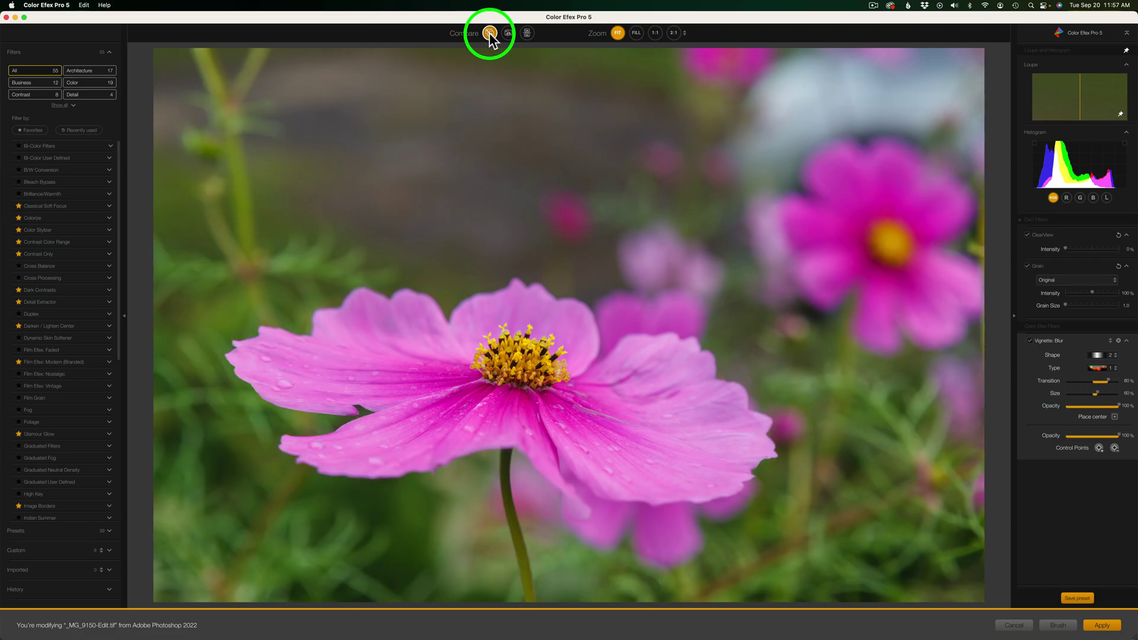
pyautogui.click(489, 33)
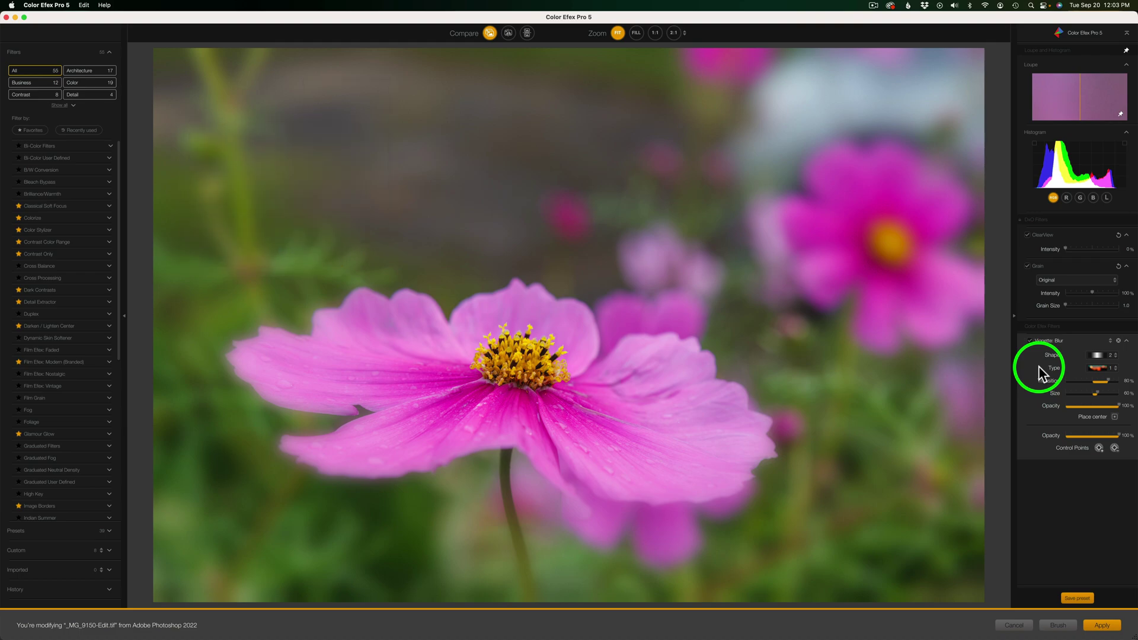
# Step: Set the vignette Shape to the second oval option and try Type options until the white-fade one
pyautogui.click(1115, 355)
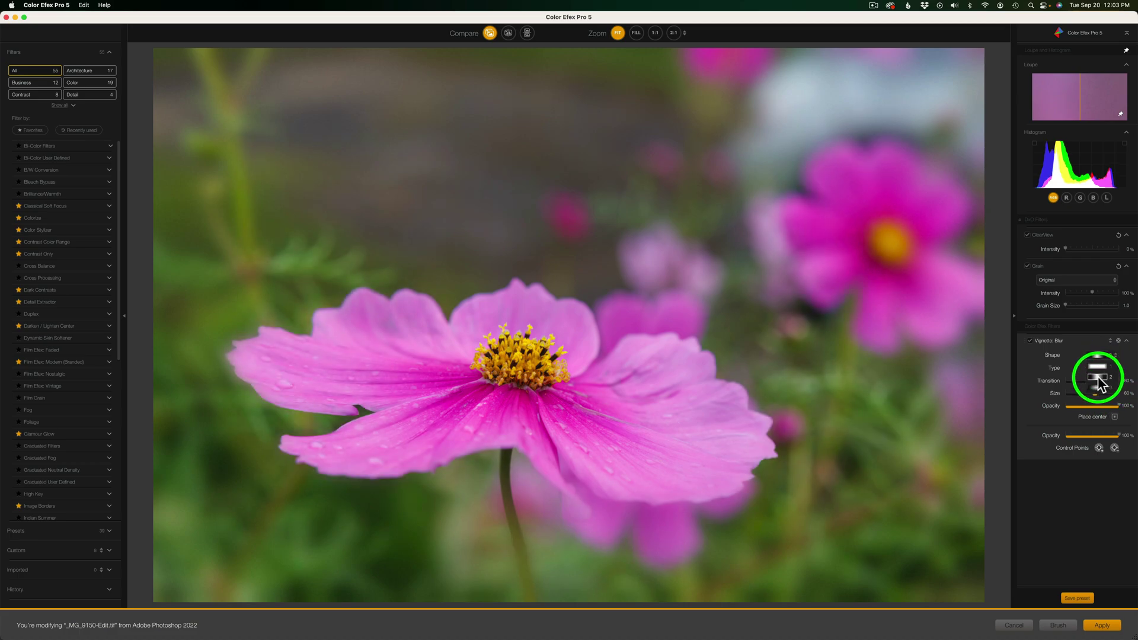
pyautogui.click(1098, 379)
pyautogui.click(1098, 368)
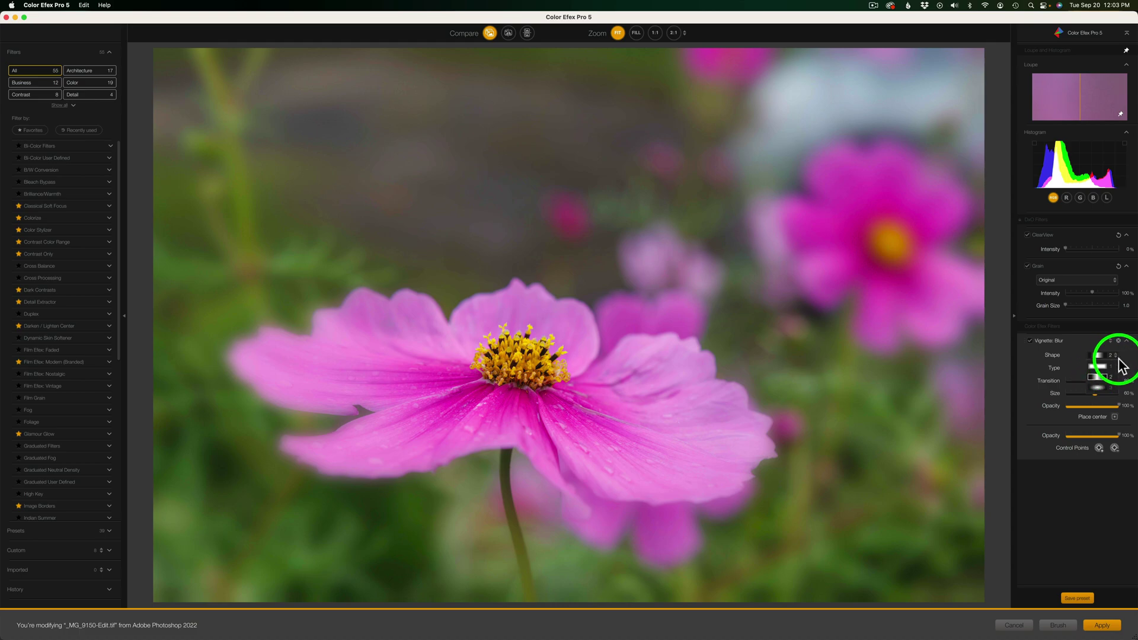
pyautogui.click(1115, 355)
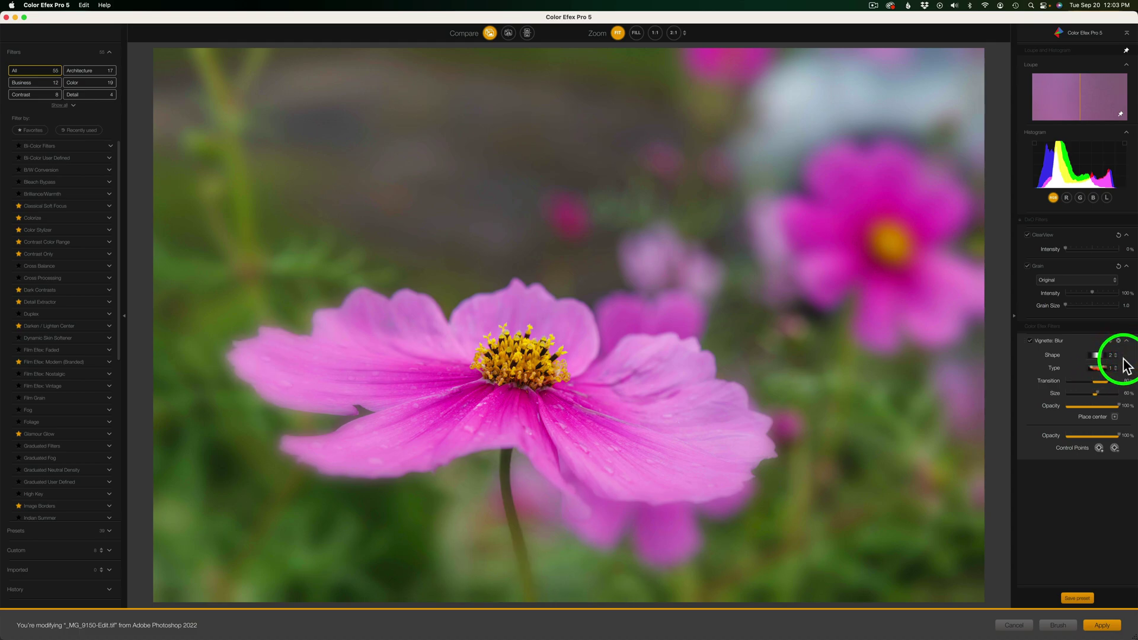
pyautogui.click(1116, 369)
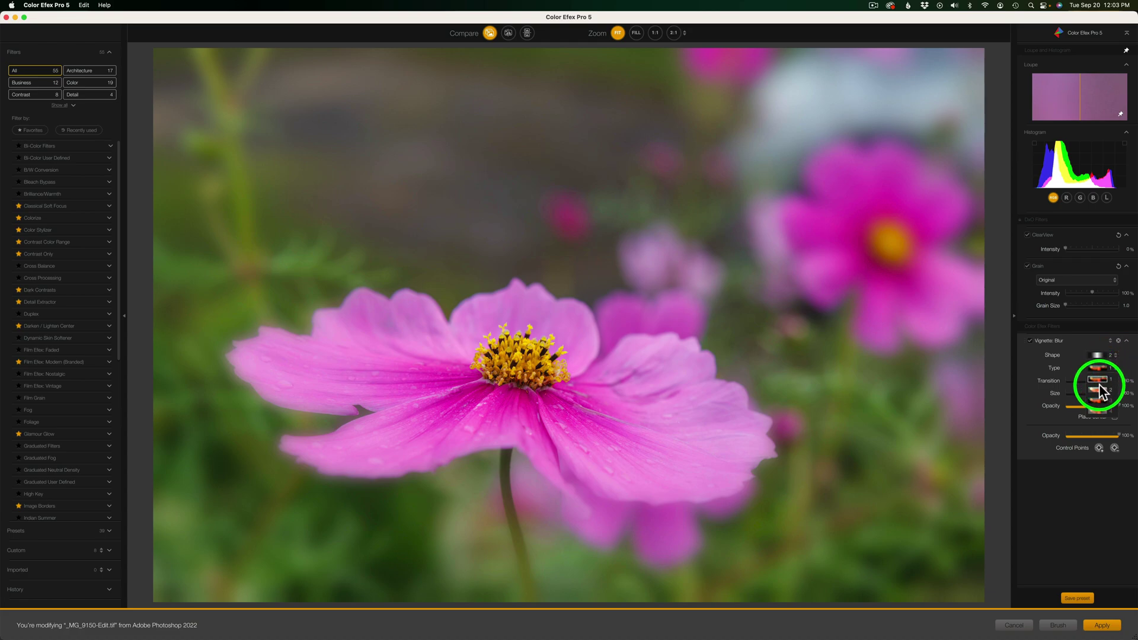
pyautogui.click(1100, 391)
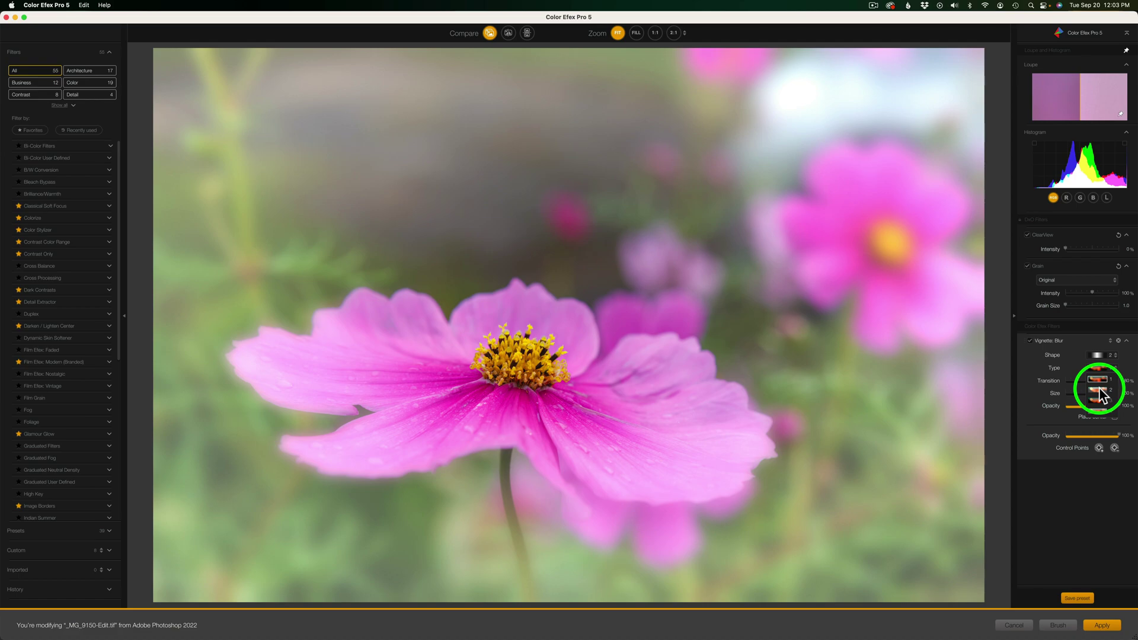
pyautogui.click(1100, 385)
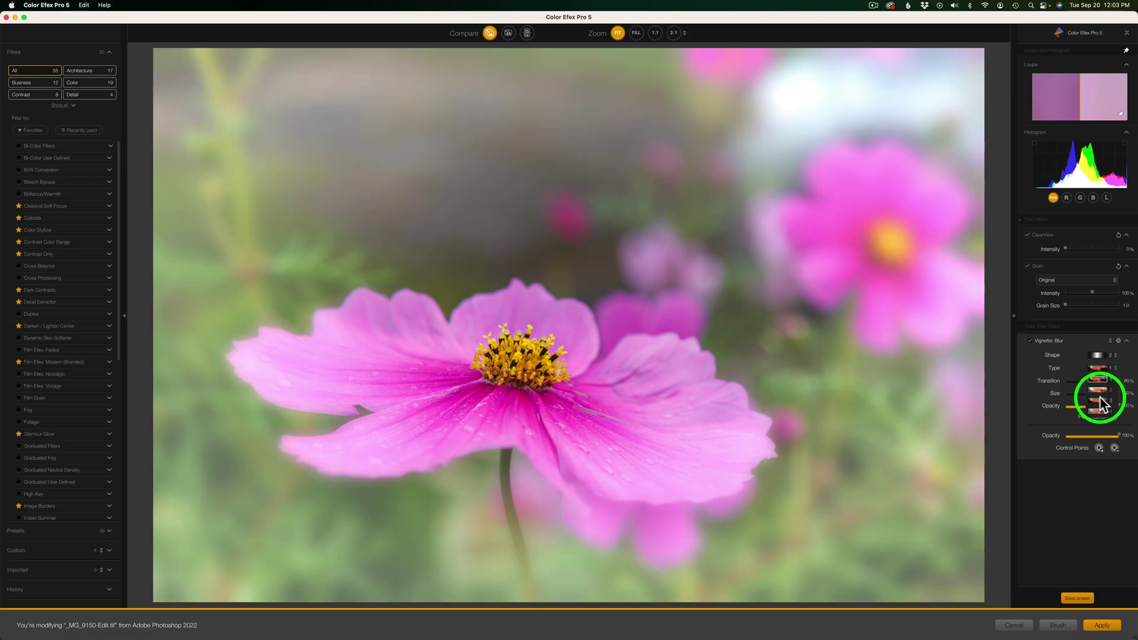
pyautogui.click(1101, 403)
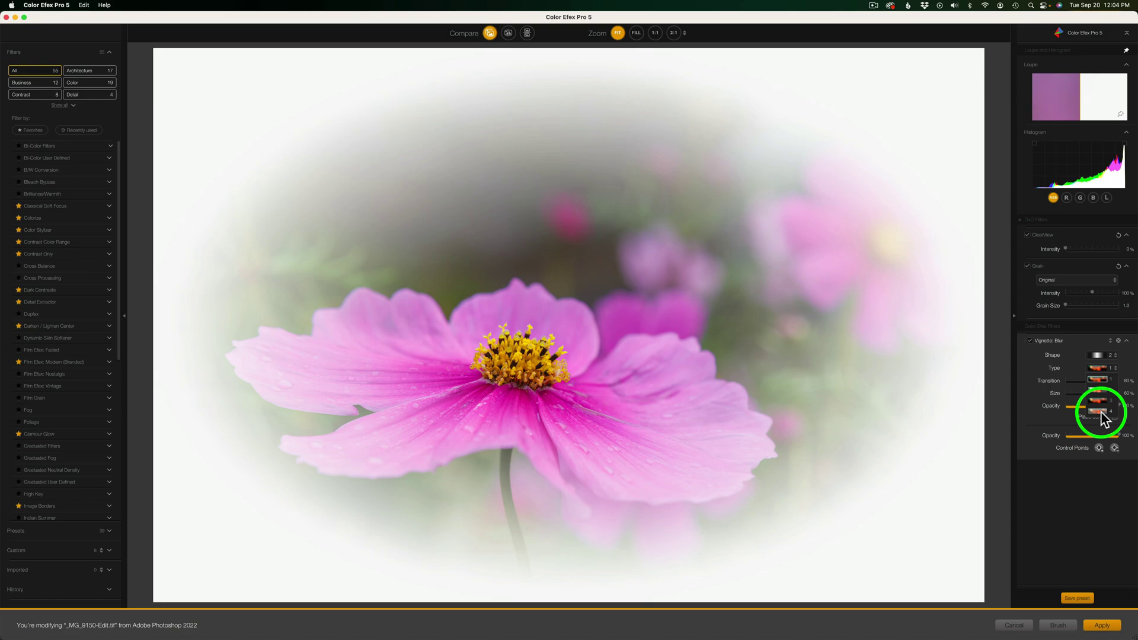
# Step: Settle on blur Type 4, with Transition at 0% and Size at 60%
pyautogui.click(1100, 411)
pyautogui.click(1037, 368)
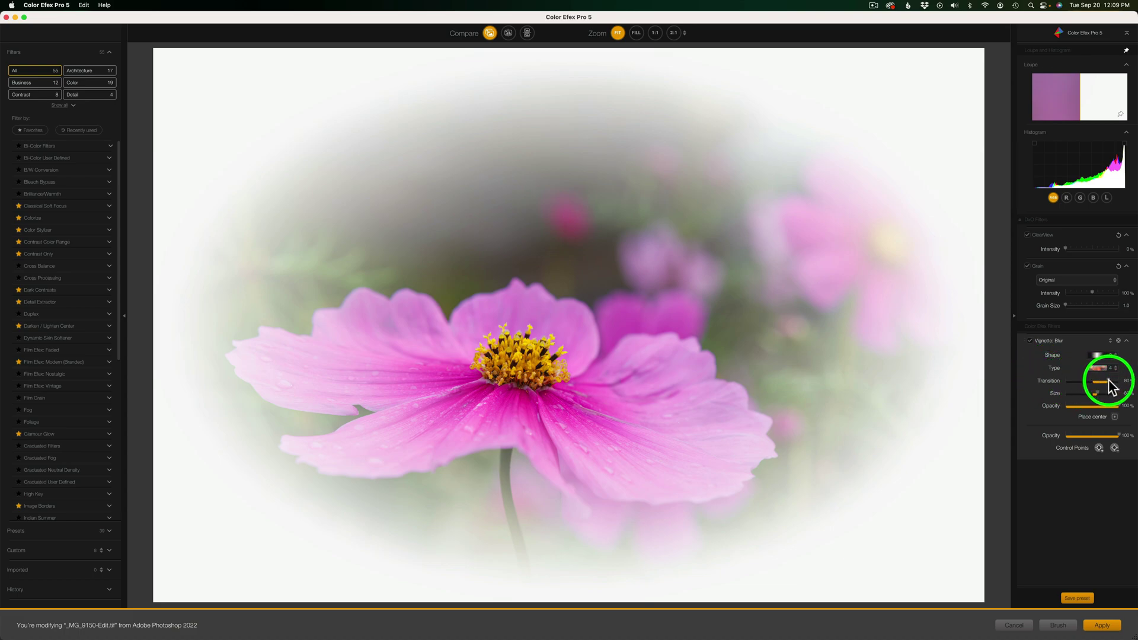
pyautogui.moveTo(1108, 380); pyautogui.dragTo(1055, 383)
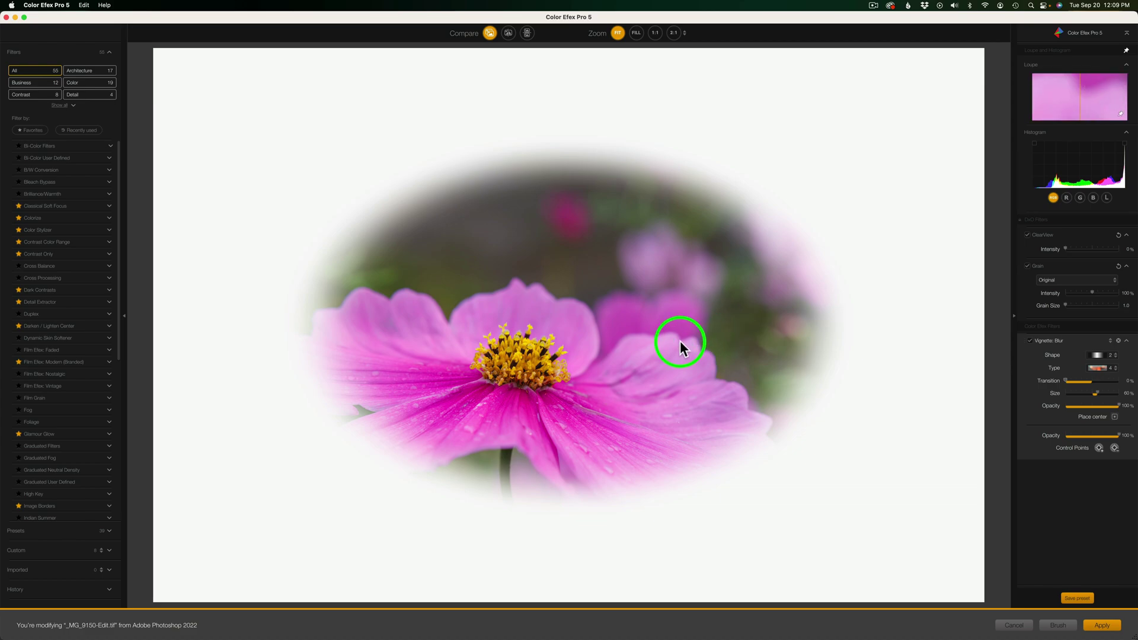
pyautogui.moveTo(1097, 391)
pyautogui.mouseDown()
pyautogui.moveTo(1084, 392)
pyautogui.moveTo(1095, 393)
pyautogui.mouseUp()
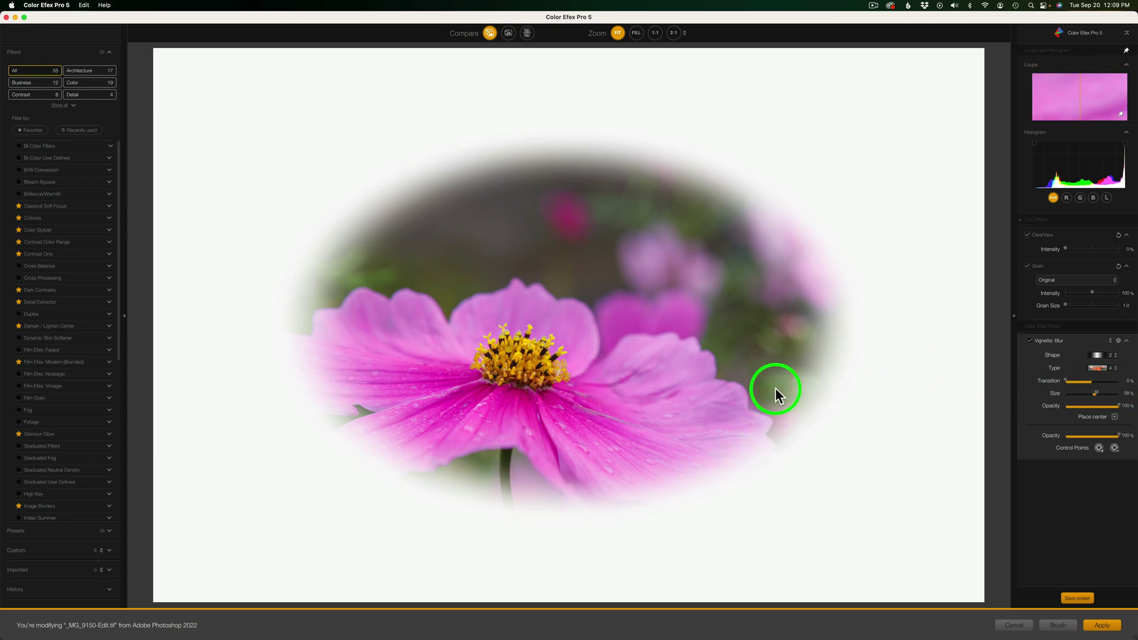
# Step: Use Place center to put the vignette centre on the cosmos bloom's yellow middle
pyautogui.click(1115, 417)
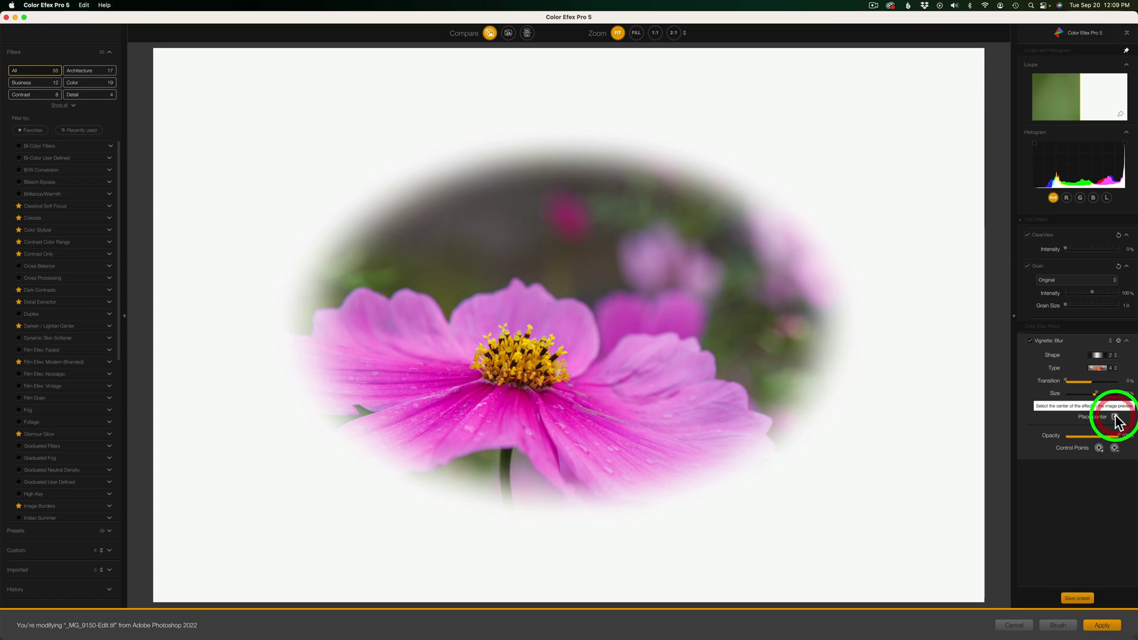
pyautogui.click(511, 393)
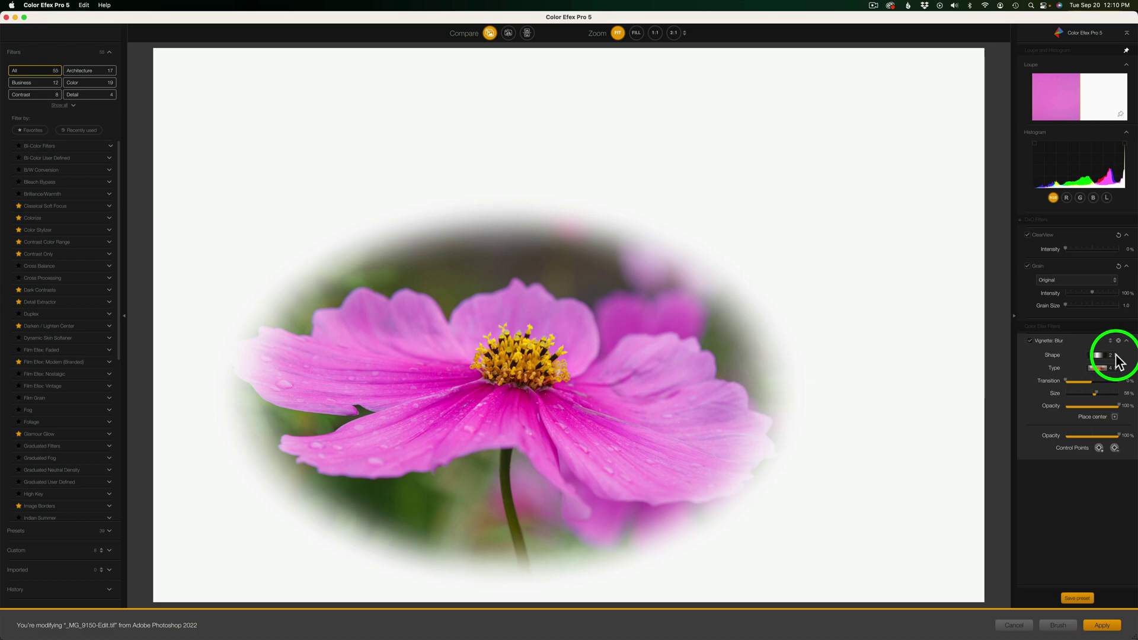
pyautogui.click(1099, 368)
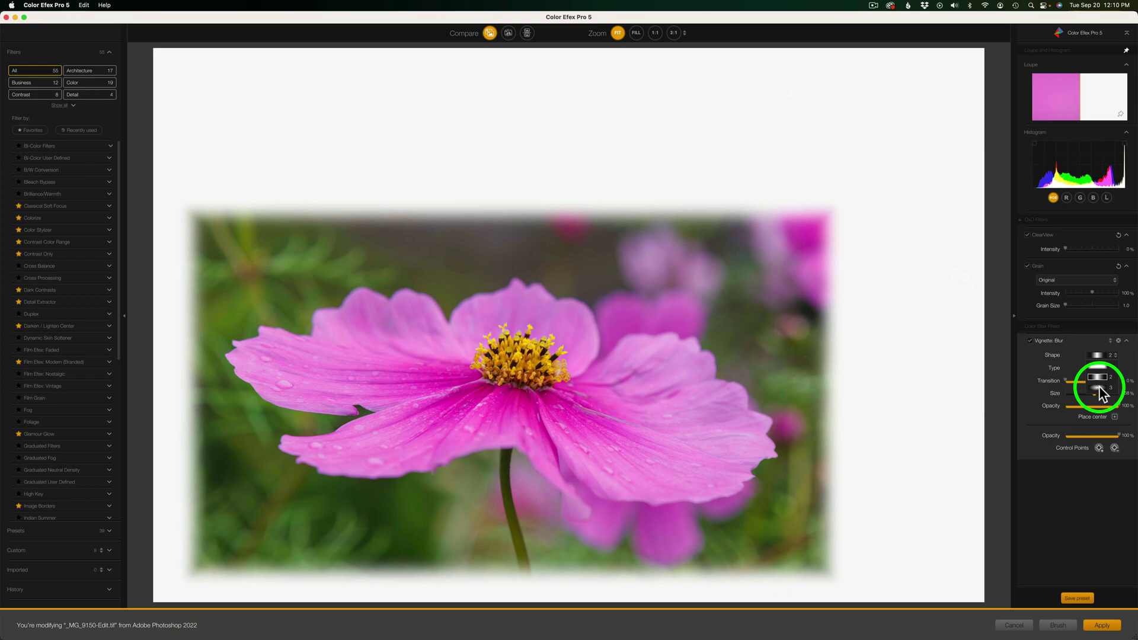
pyautogui.click(1099, 384)
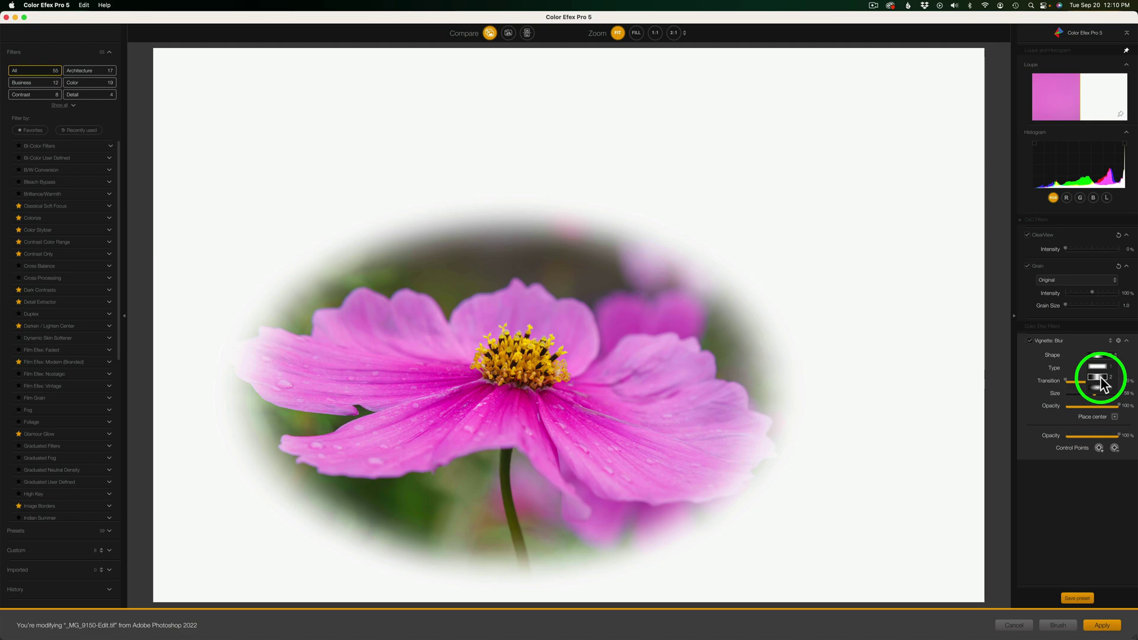
pyautogui.click(1103, 371)
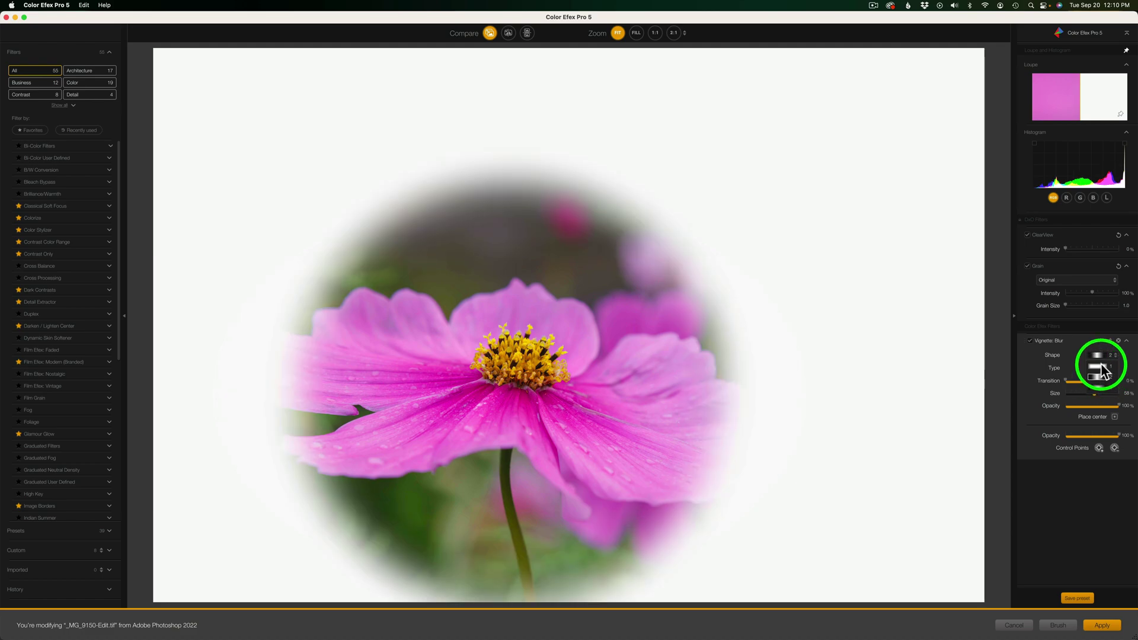
pyautogui.click(1102, 381)
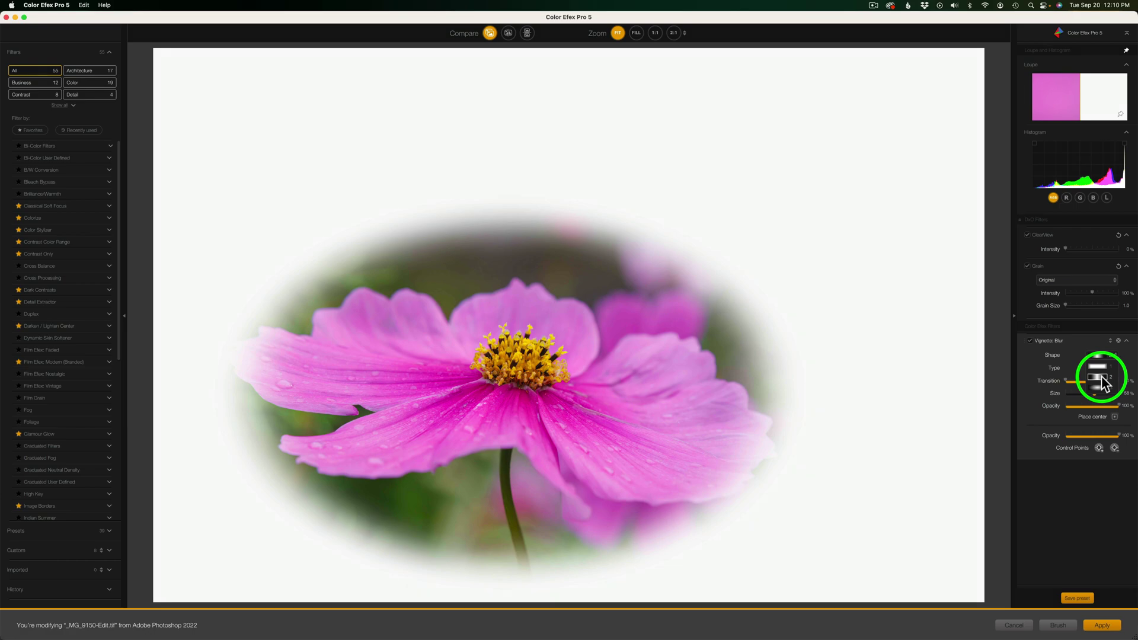
pyautogui.click(1103, 382)
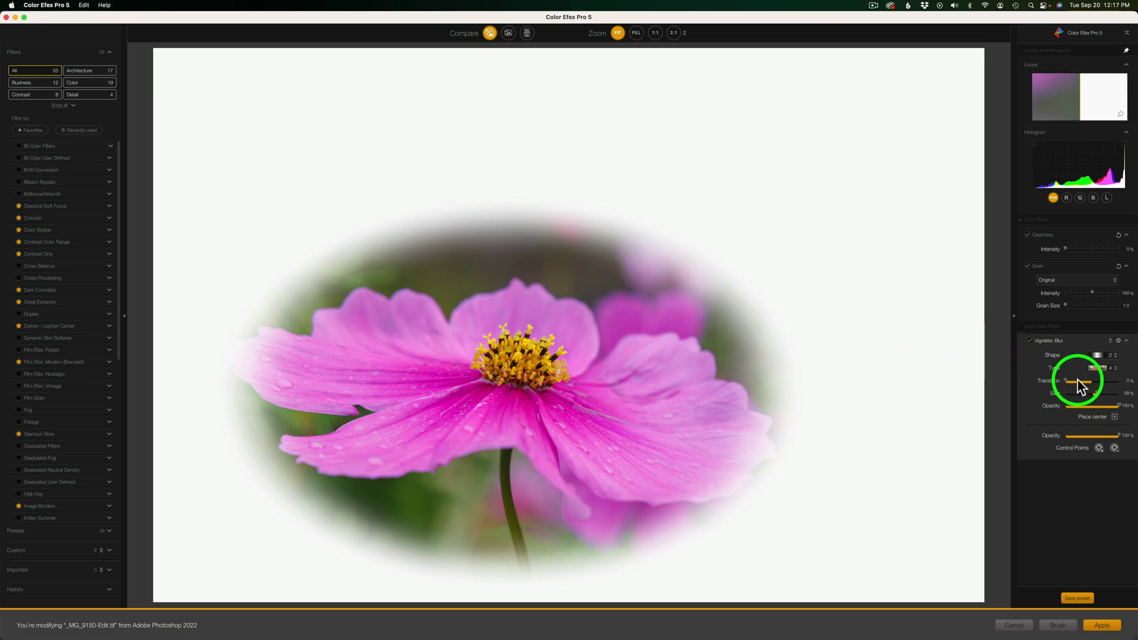
# Step: Raise the vignette Transition to 90% and enlarge Size from 61% to 80%
pyautogui.moveTo(1065, 380); pyautogui.dragTo(1112, 382)
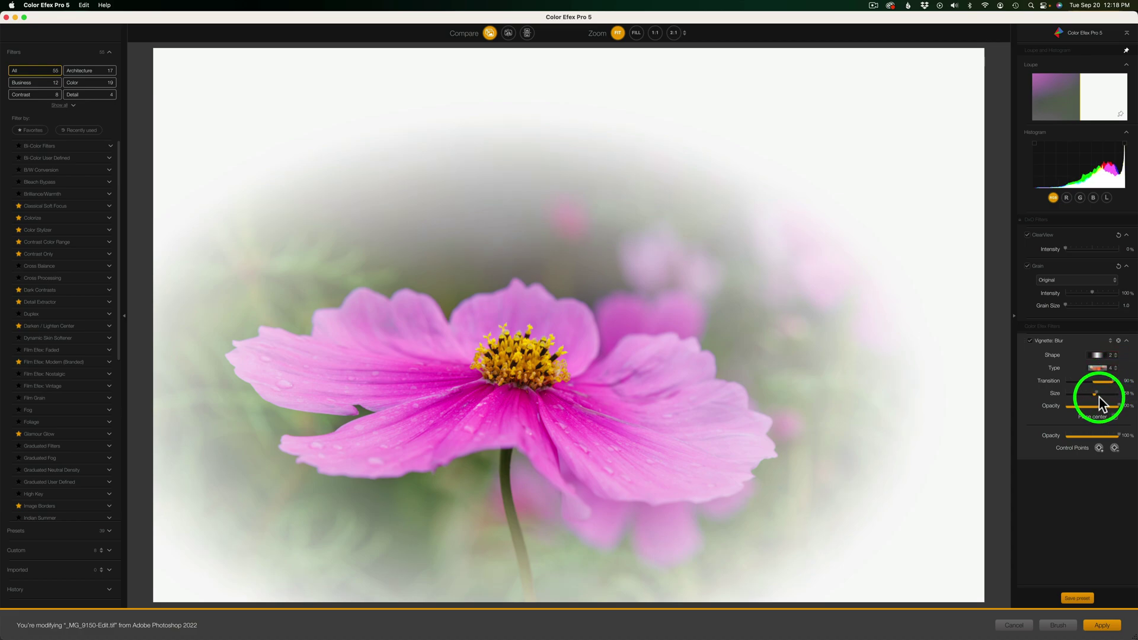
pyautogui.moveTo(1097, 393); pyautogui.dragTo(1093, 394)
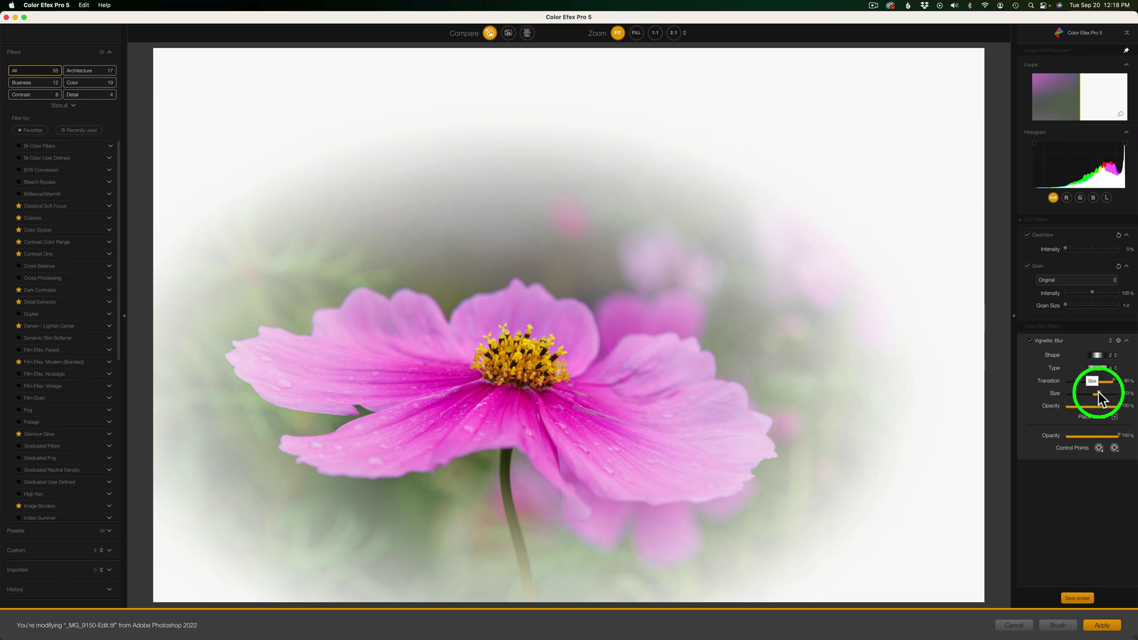
pyautogui.moveTo(1098, 392); pyautogui.dragTo(1114, 394)
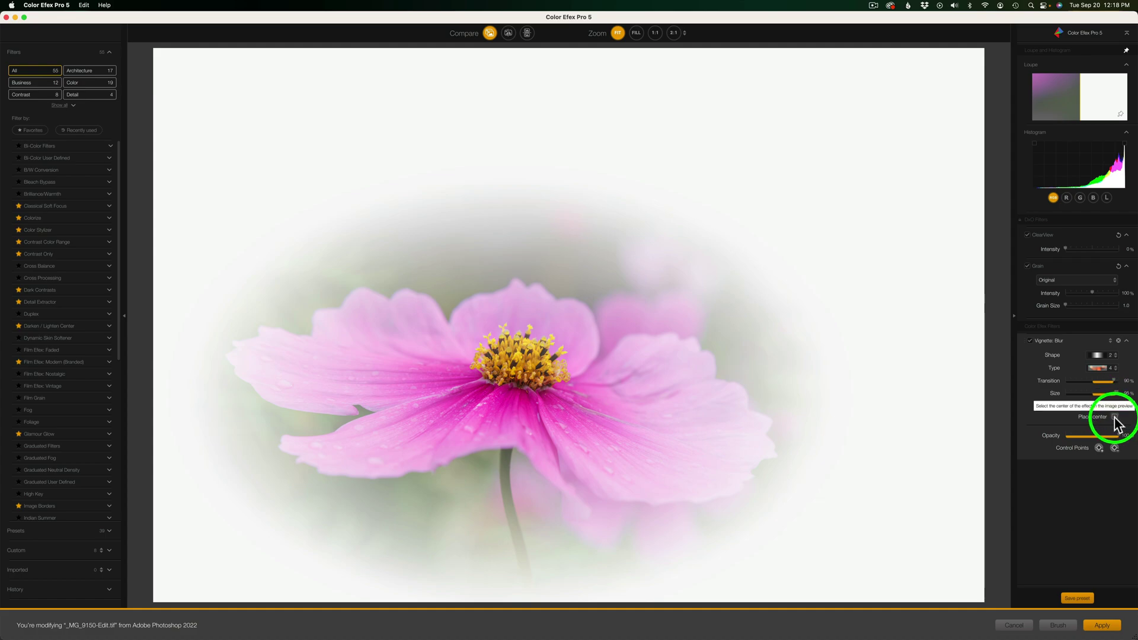
# Step: Preview several vignette blur types, including type 4, and settle on type 2 for a soft haze
pyautogui.click(1114, 417)
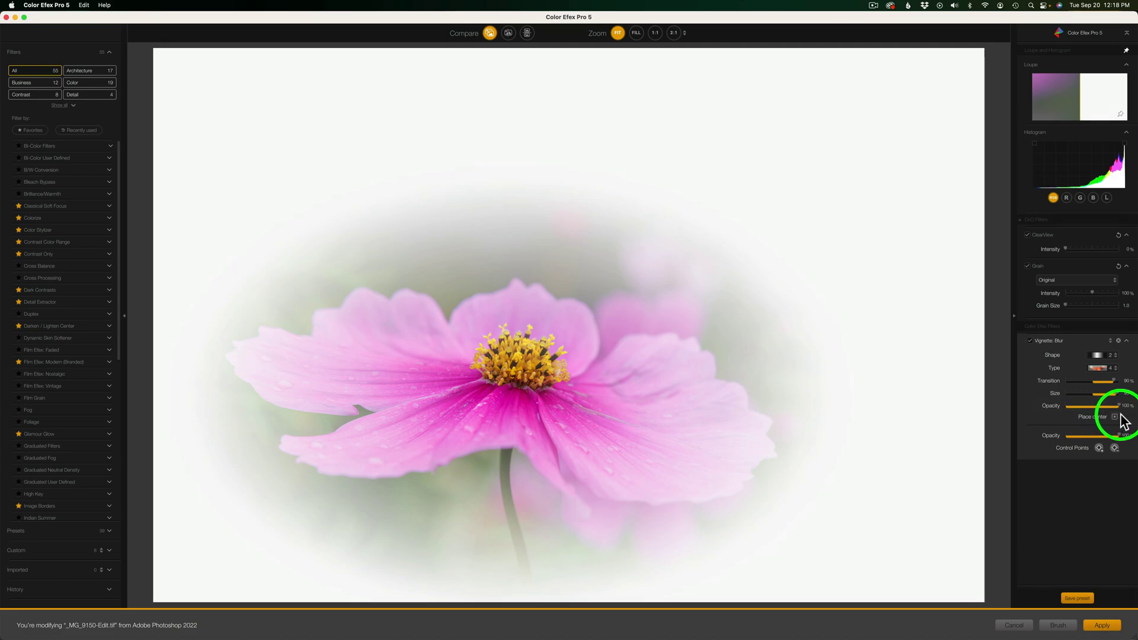
pyautogui.click(1115, 370)
pyautogui.click(1106, 380)
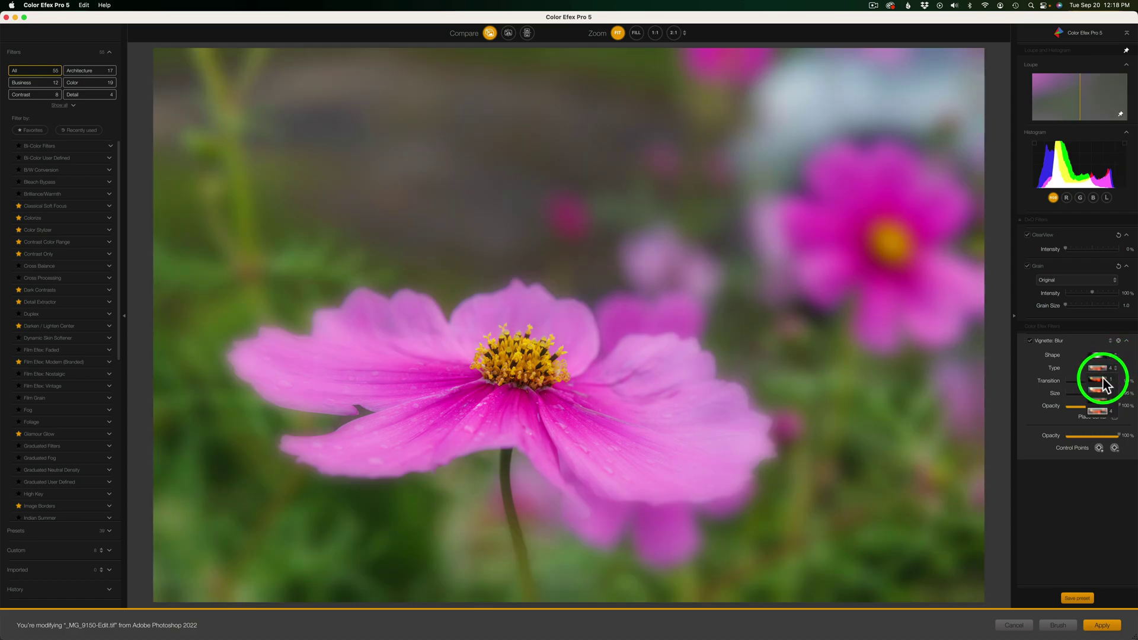
pyautogui.click(1105, 391)
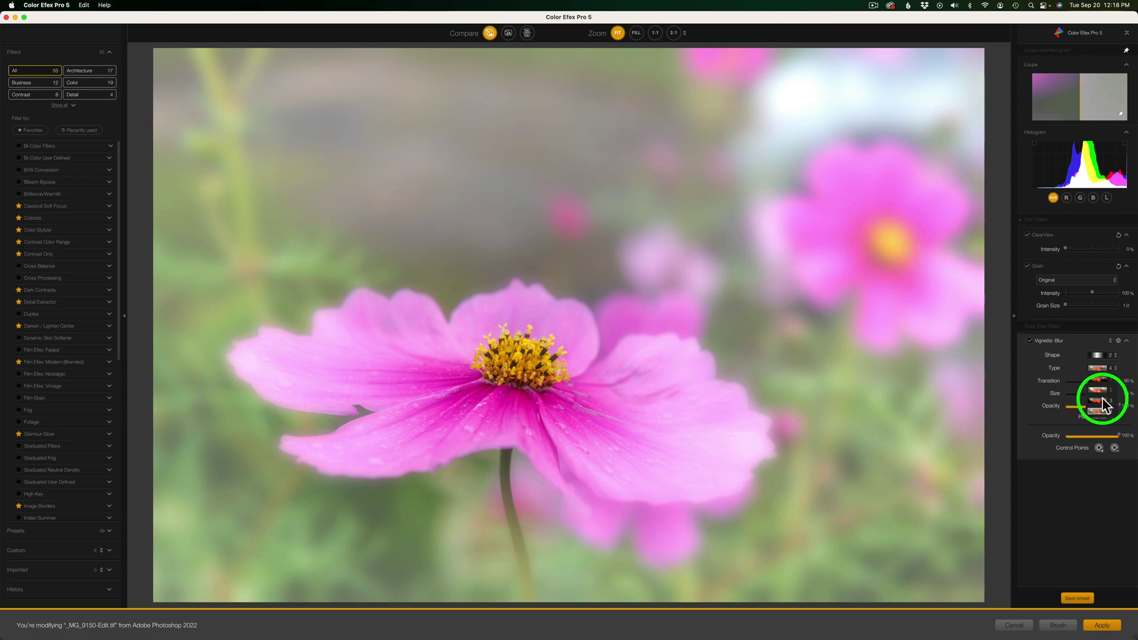
pyautogui.click(1103, 402)
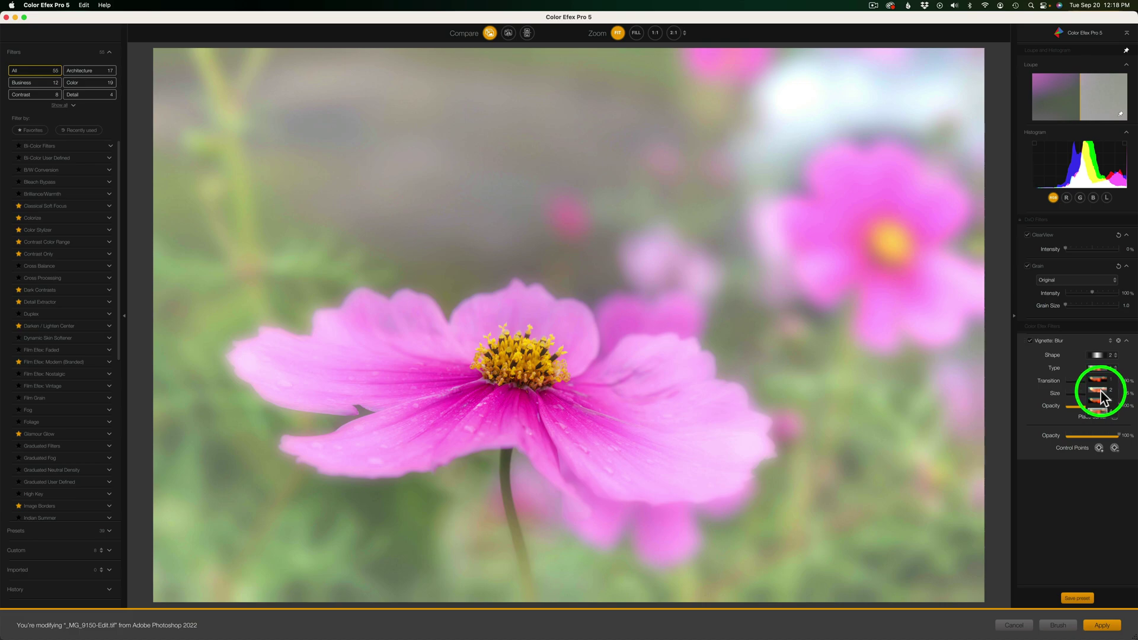
pyautogui.click(1099, 391)
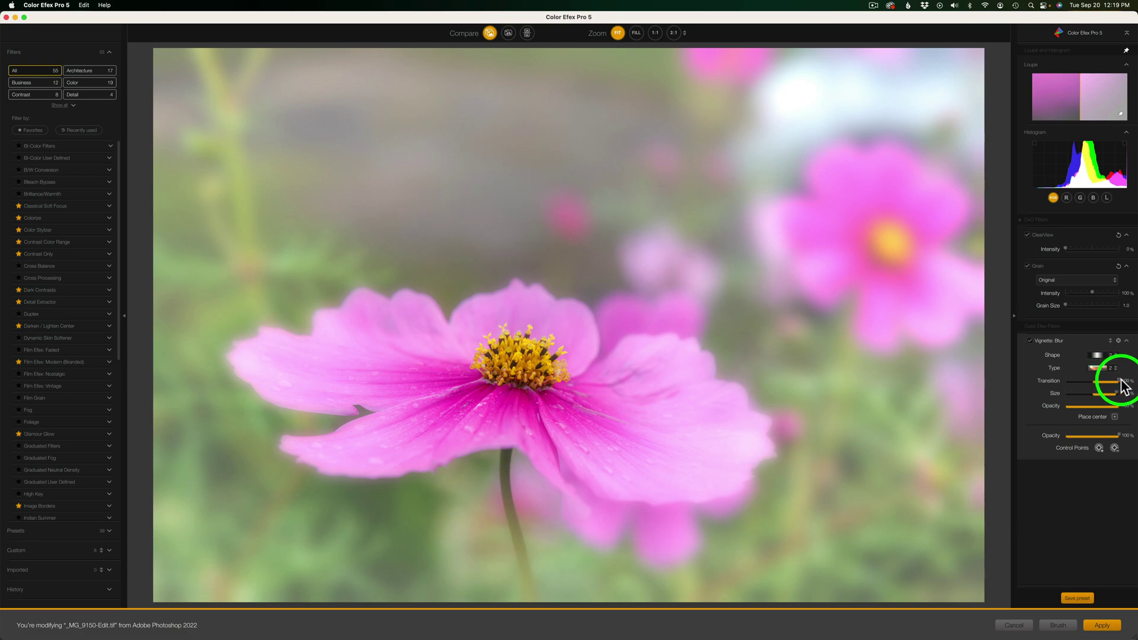
# Step: Ease the vignette Transition slightly and lower Opacity from 100% to about 75%
pyautogui.moveTo(1112, 381); pyautogui.dragTo(1101, 381)
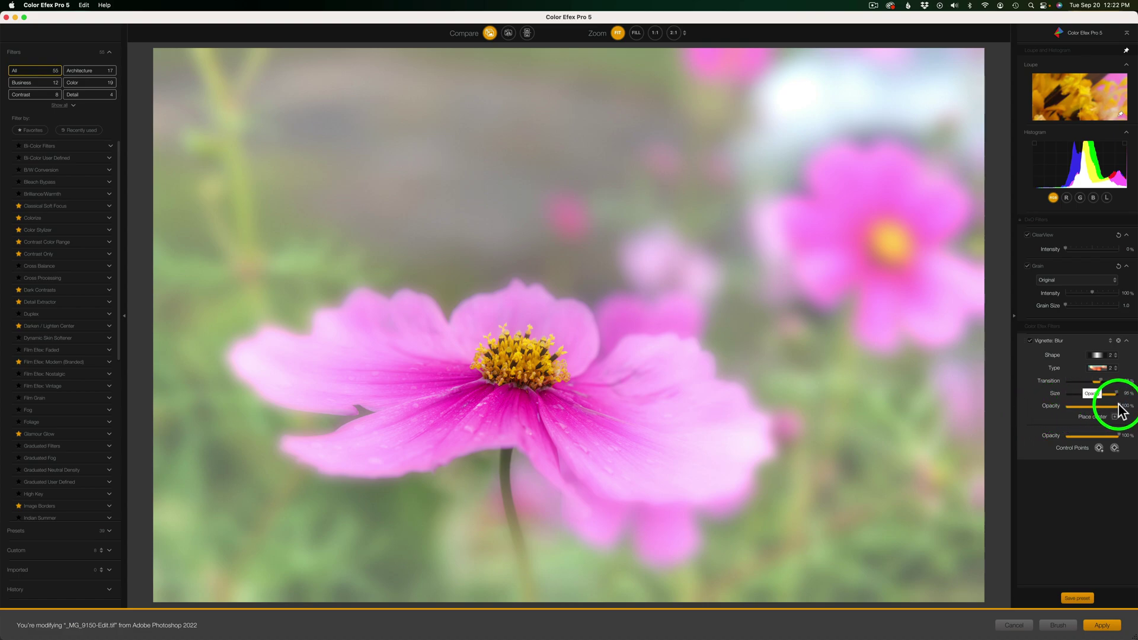
pyautogui.moveTo(1120, 410); pyautogui.dragTo(1102, 407)
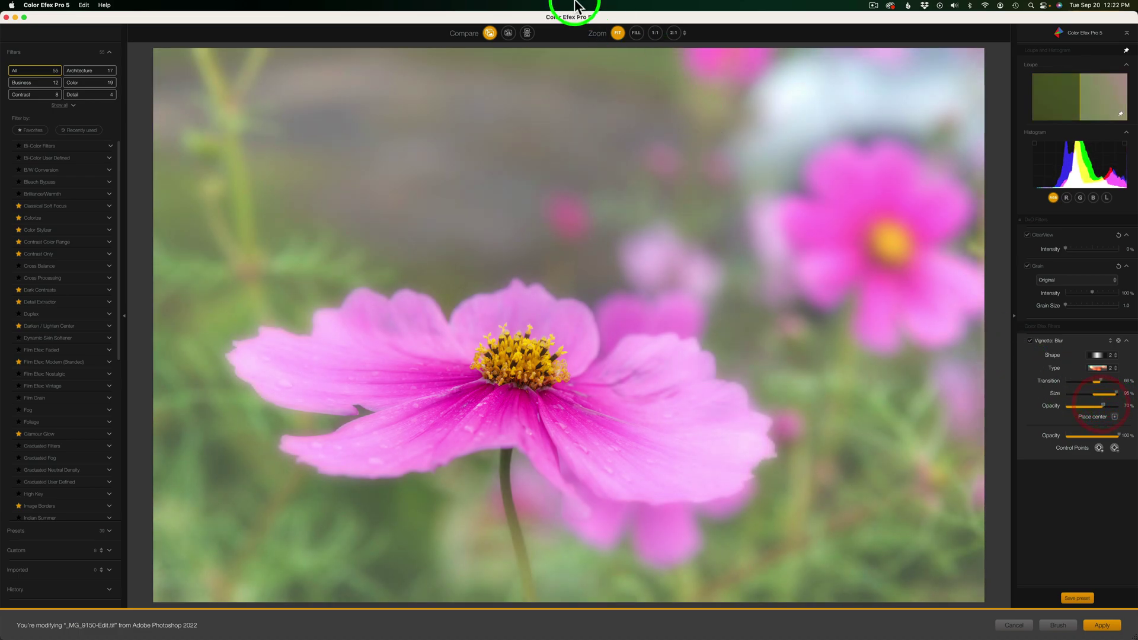
pyautogui.click(490, 34)
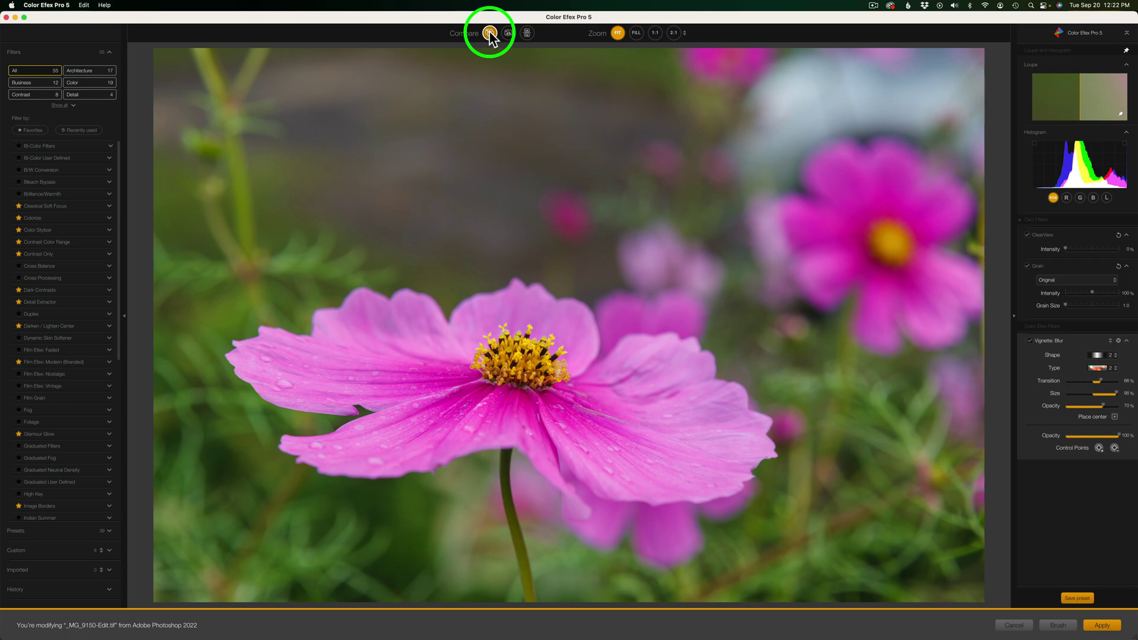
pyautogui.click(490, 34)
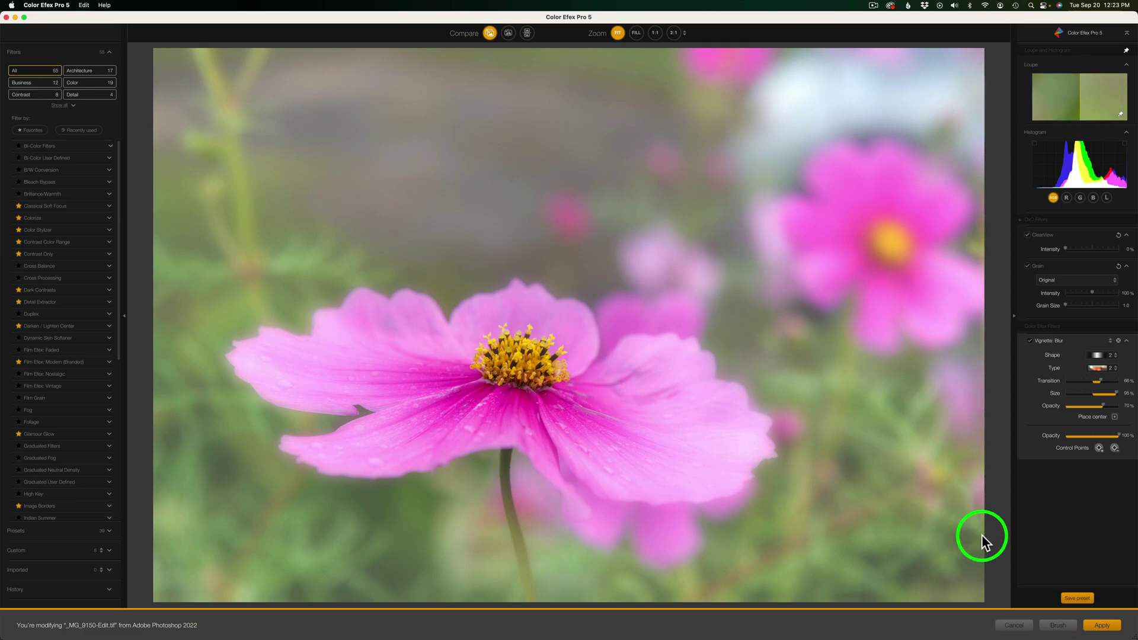
pyautogui.click(1112, 369)
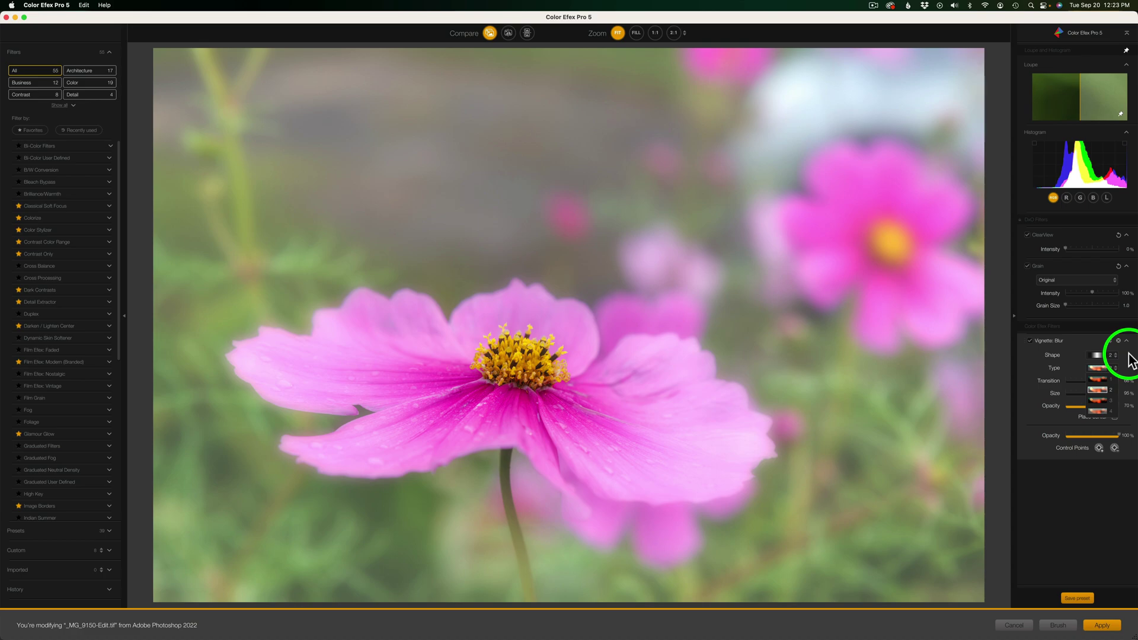
# Step: Keep vignette blur type 2 and apply the Color Efex Pro filter to the photo
pyautogui.press('Return')
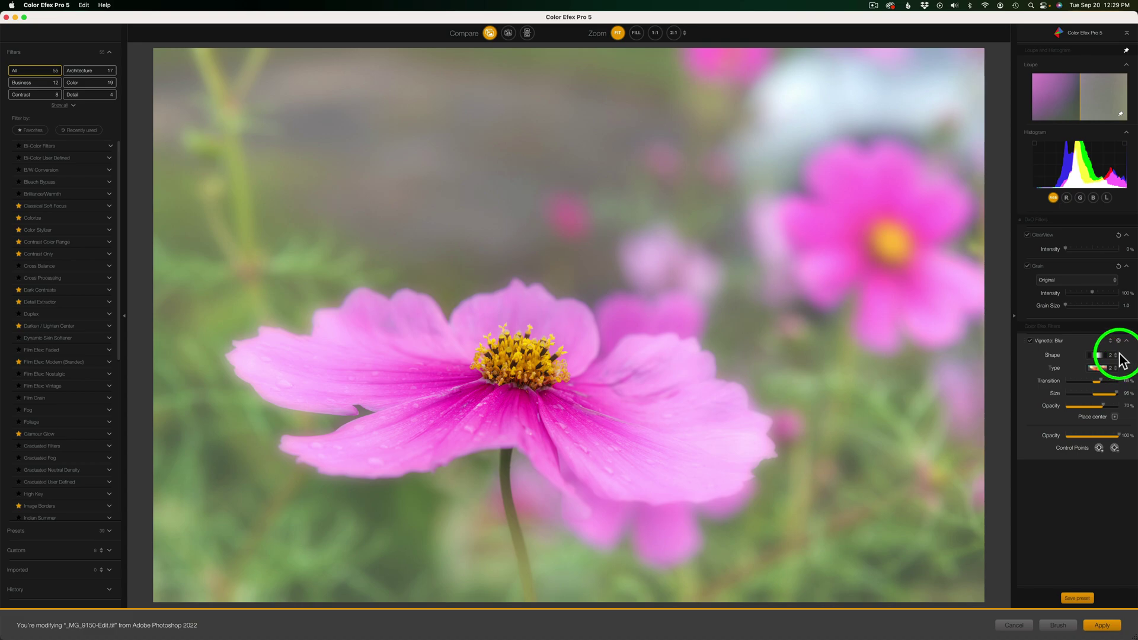
pyautogui.click(1110, 372)
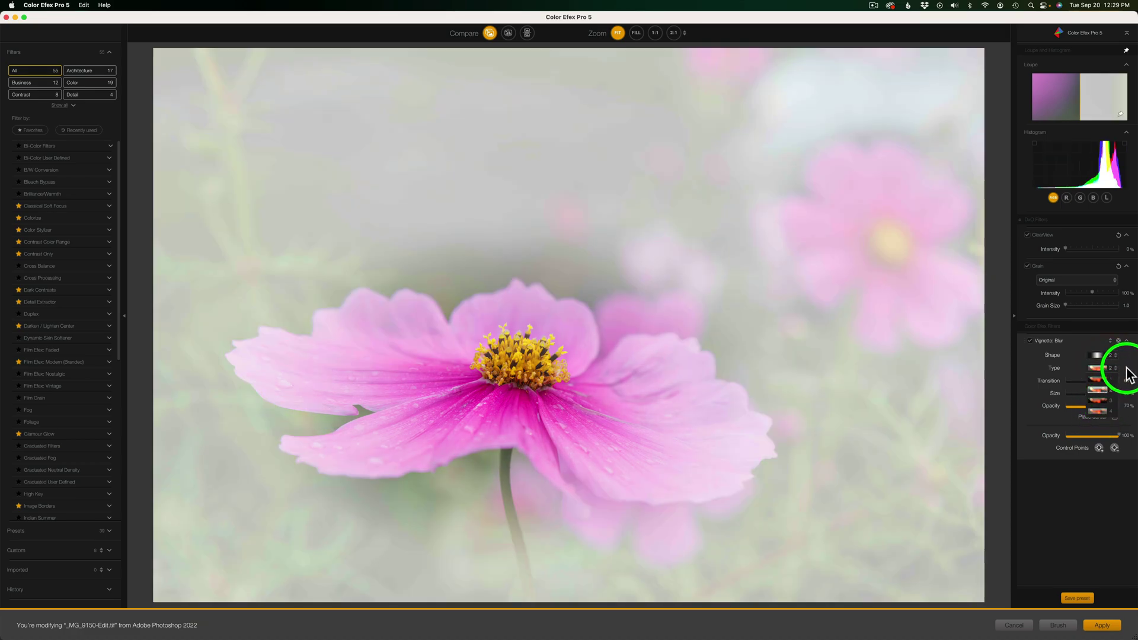
pyautogui.click(1122, 366)
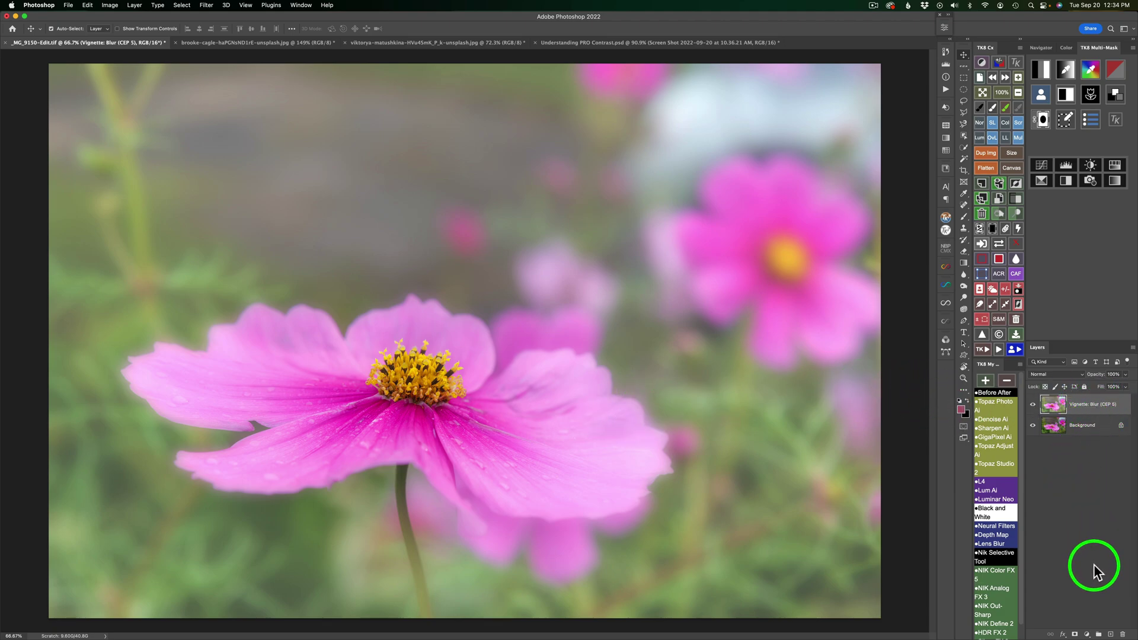
# Step: Add a layer mask and paint black over the flower centre and right petal with a ~502 px brush
pyautogui.click(1075, 633)
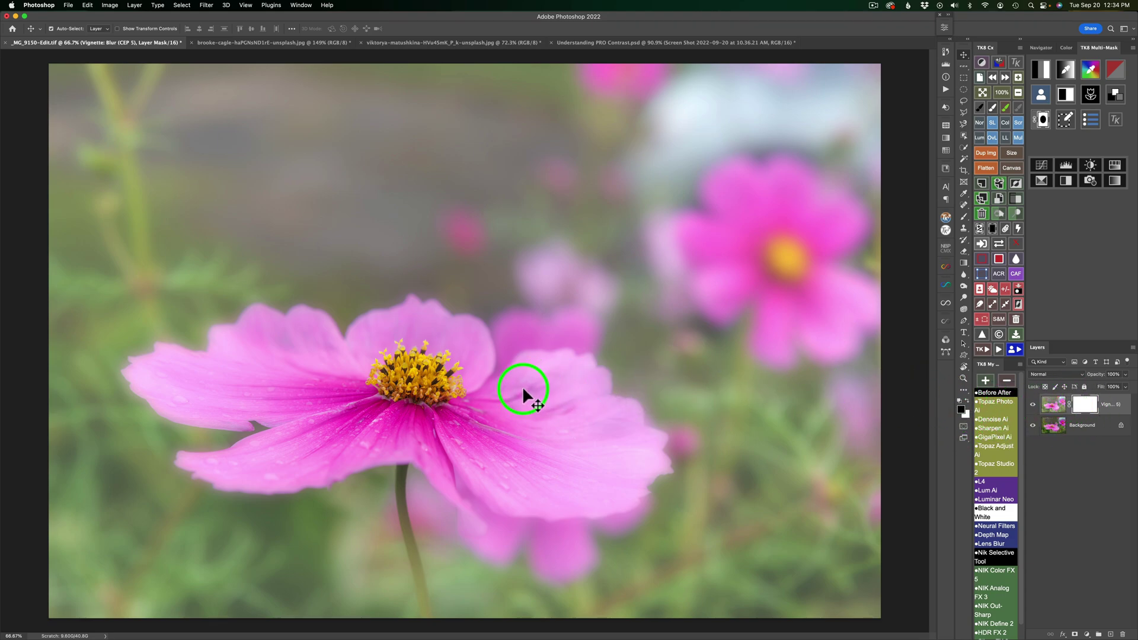
pyautogui.press('b')
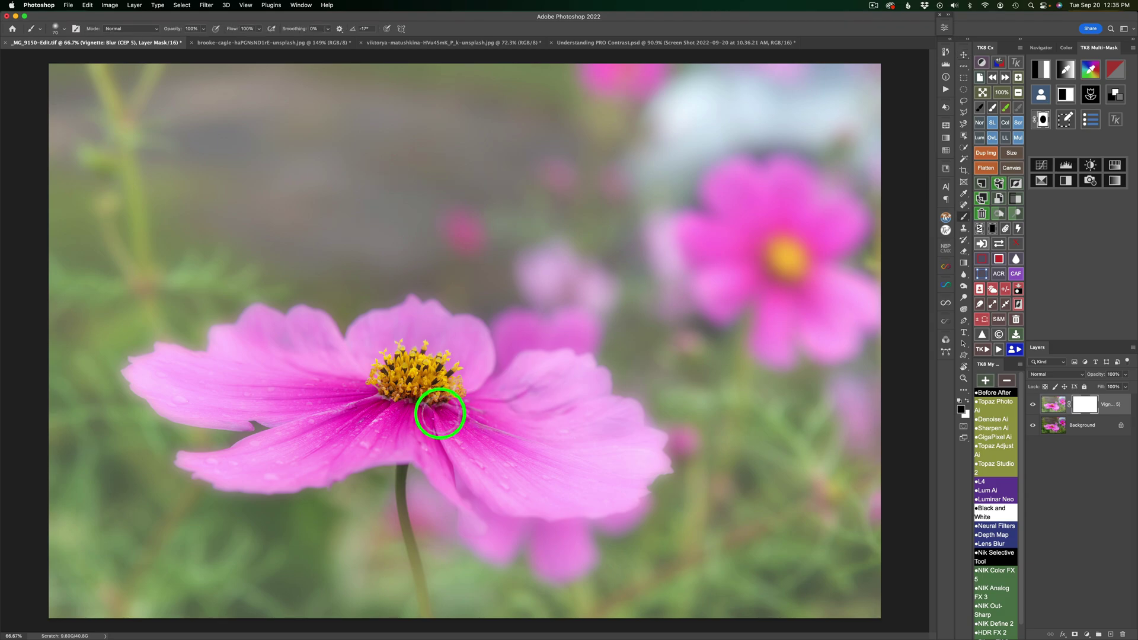
pyautogui.moveTo(417, 403)
pyautogui.mouseDown()
pyautogui.moveTo(510, 402)
pyautogui.moveTo(484, 403)
pyautogui.mouseUp()
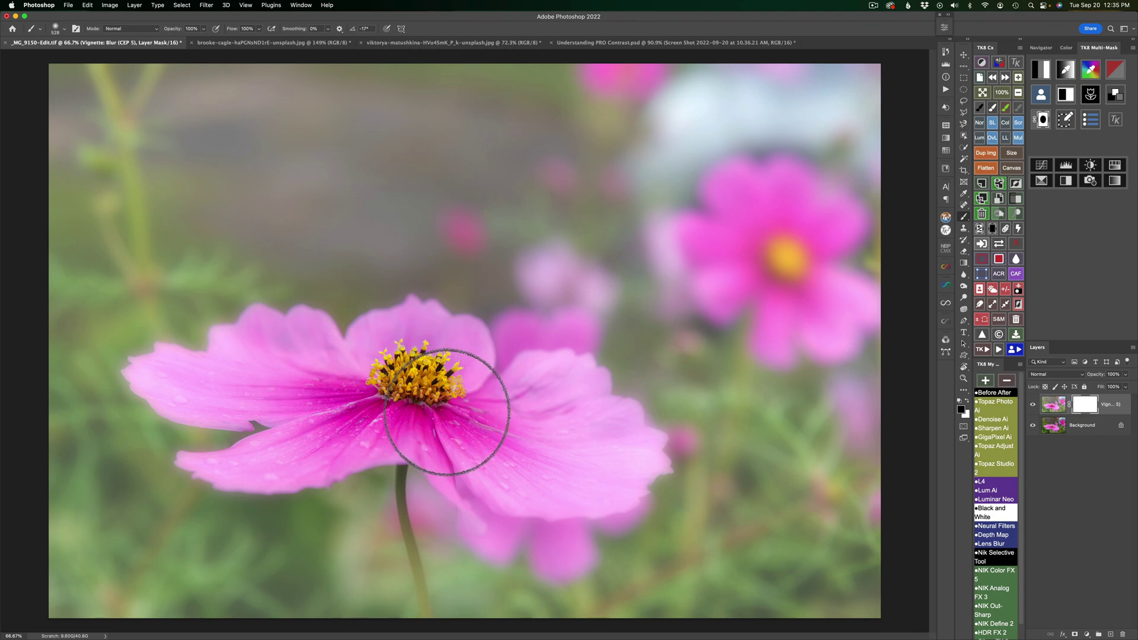
pyautogui.moveTo(449, 413); pyautogui.dragTo(574, 457)
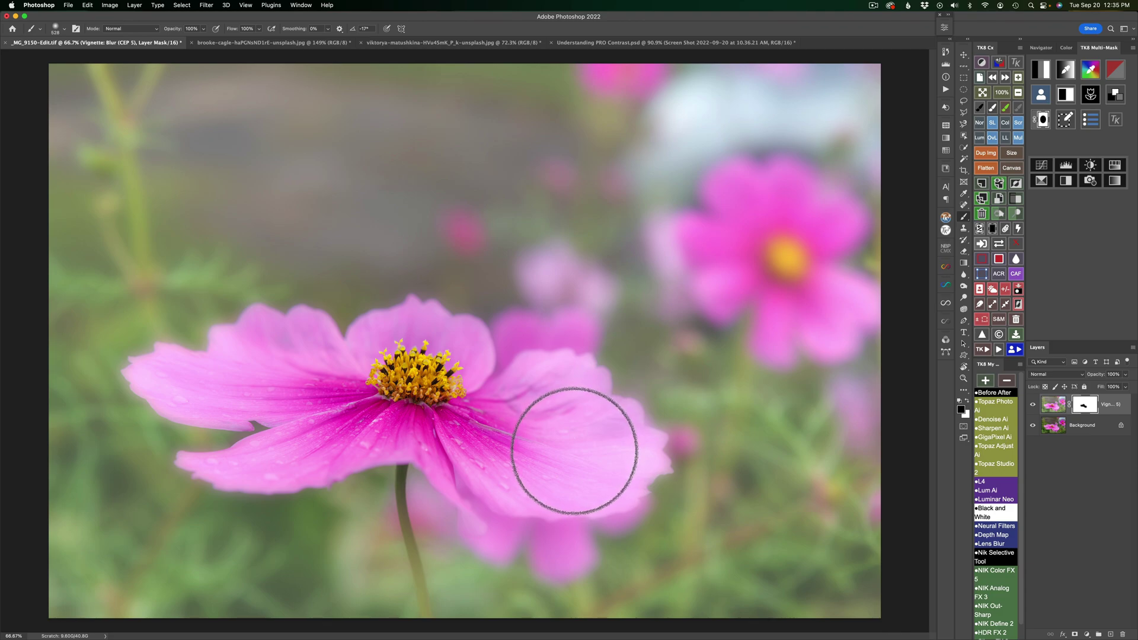
# Step: Paint white at 20% opacity to bring a little blur back onto the right petal
pyautogui.press('2')
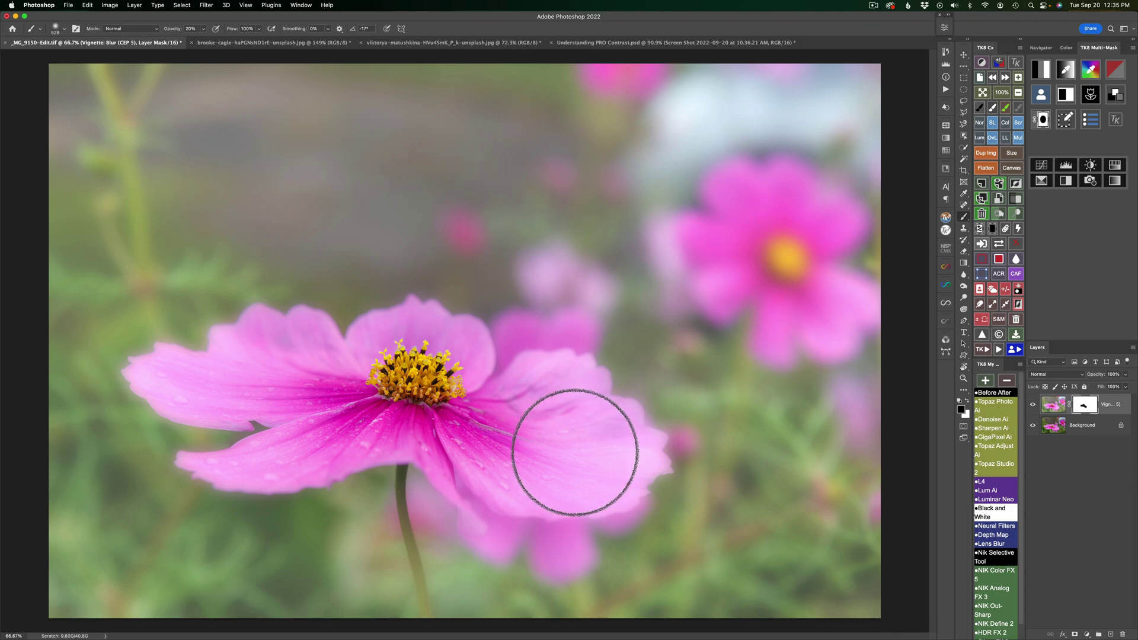
pyautogui.press('x')
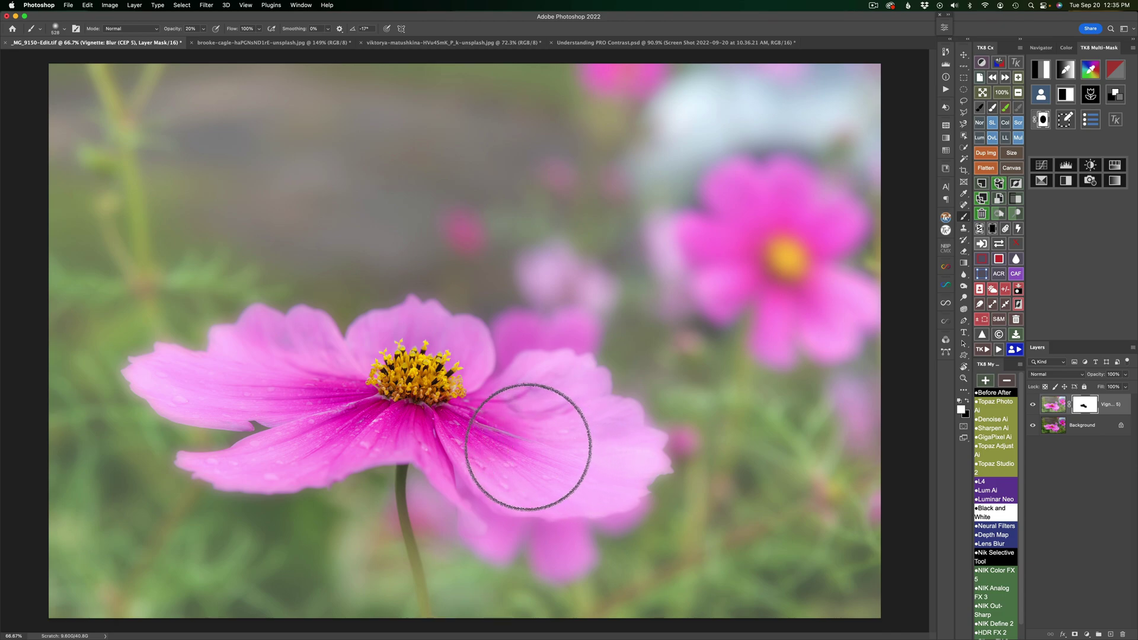
pyautogui.moveTo(527, 446)
pyautogui.mouseDown()
pyautogui.moveTo(571, 460)
pyautogui.moveTo(528, 448)
pyautogui.moveTo(558, 439)
pyautogui.moveTo(532, 441)
pyautogui.moveTo(538, 355)
pyautogui.moveTo(523, 345)
pyautogui.moveTo(310, 393)
pyautogui.moveTo(259, 386)
pyautogui.moveTo(303, 395)
pyautogui.moveTo(278, 446)
pyautogui.moveTo(303, 441)
pyautogui.moveTo(336, 476)
pyautogui.moveTo(370, 468)
pyautogui.moveTo(442, 491)
pyautogui.moveTo(443, 474)
pyautogui.moveTo(452, 489)
pyautogui.moveTo(488, 485)
pyautogui.mouseUp()
pyautogui.click(1082, 408)
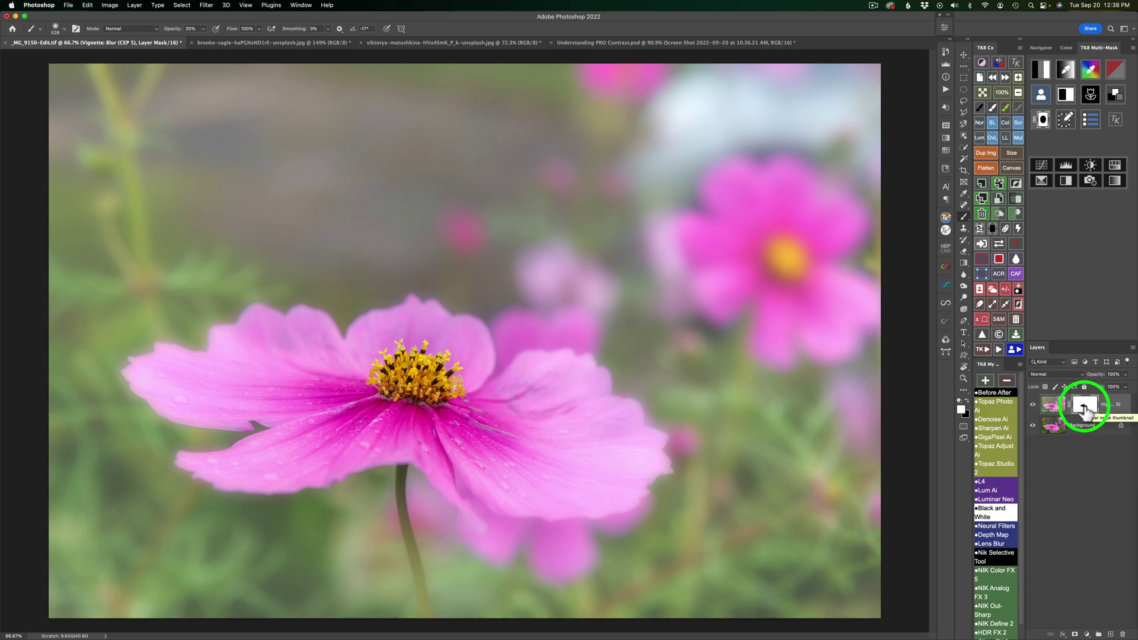
pyautogui.keyDown('shift'); pyautogui.click(1084, 407); pyautogui.keyUp('shift')
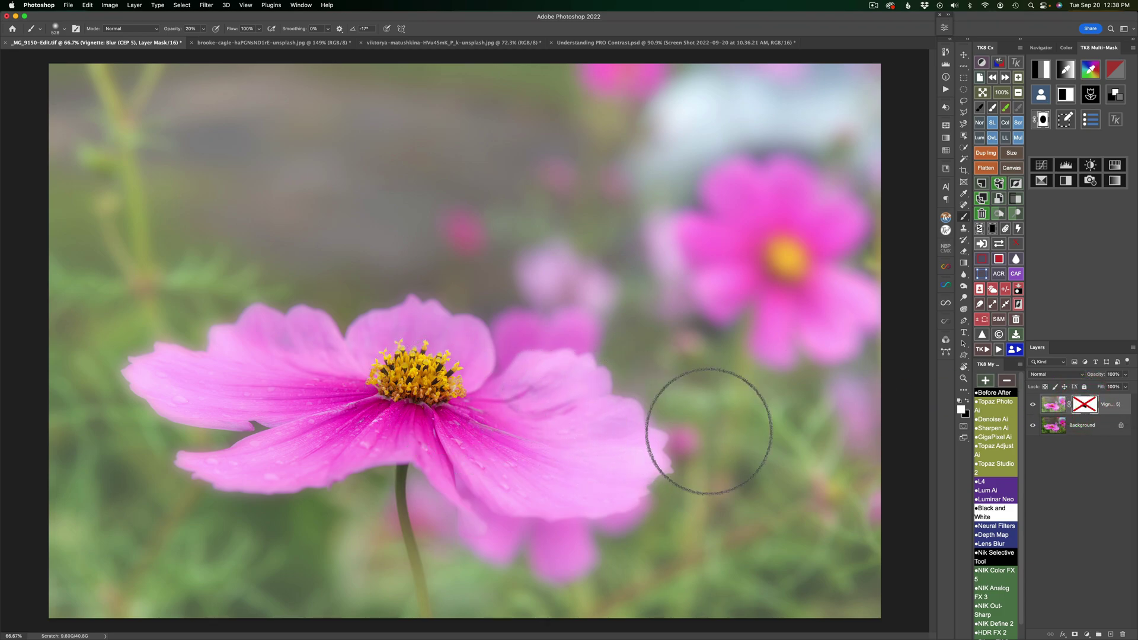
pyautogui.keyDown('shift'); pyautogui.click(1088, 410); pyautogui.keyUp('shift')
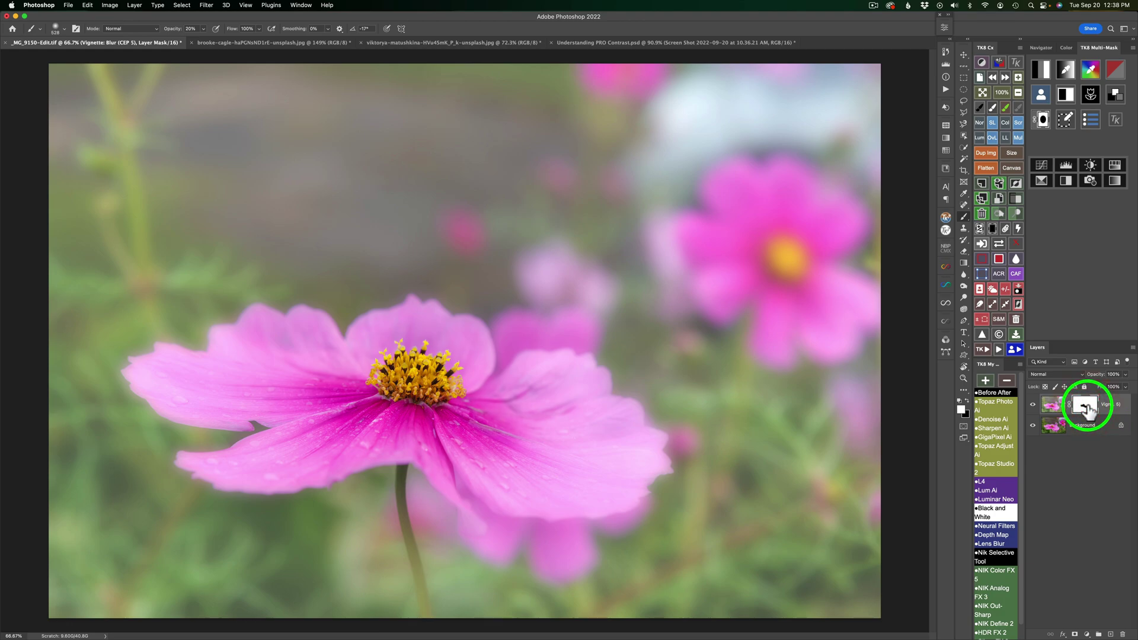
pyautogui.keyDown('shift'); pyautogui.click(1088, 409); pyautogui.keyUp('shift')
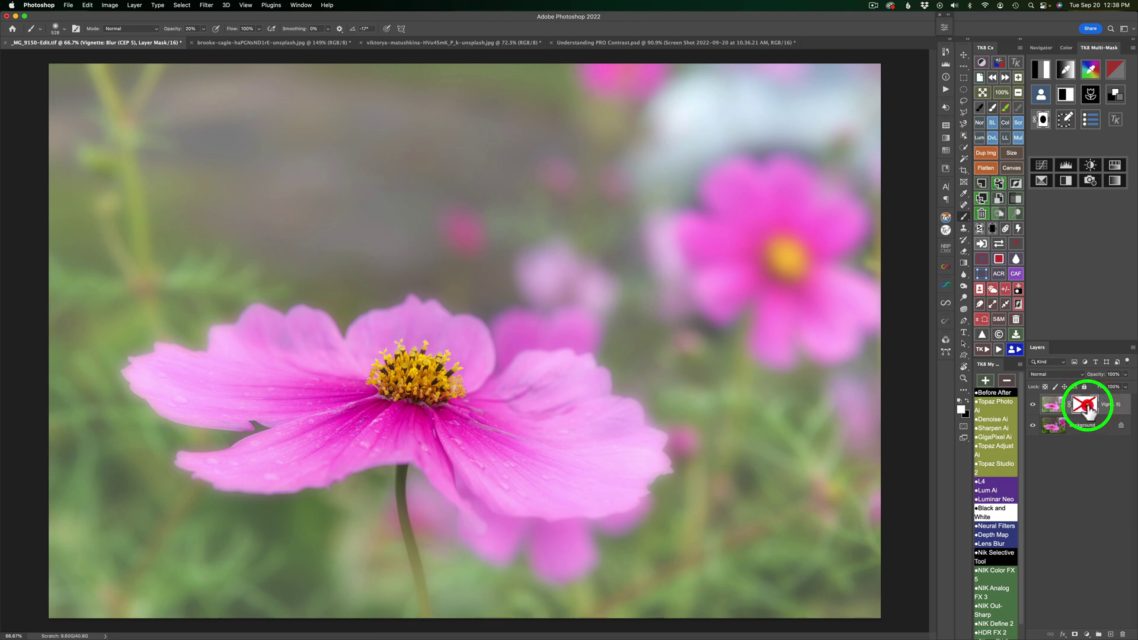
pyautogui.keyDown('shift'); pyautogui.click(1087, 408); pyautogui.keyUp('shift')
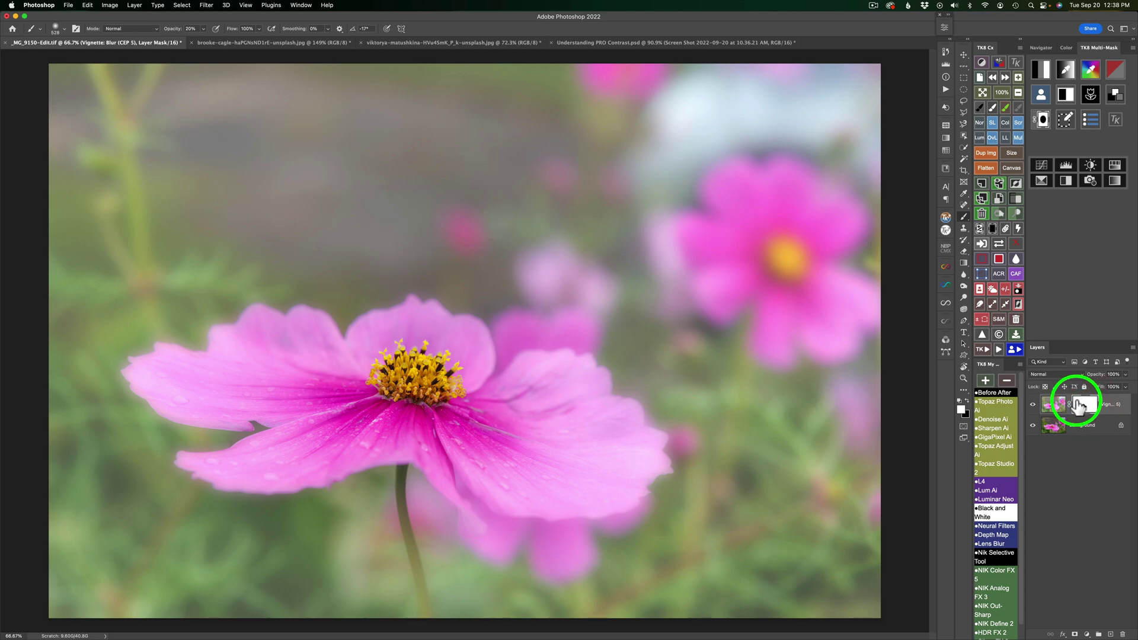
pyautogui.click(1015, 243)
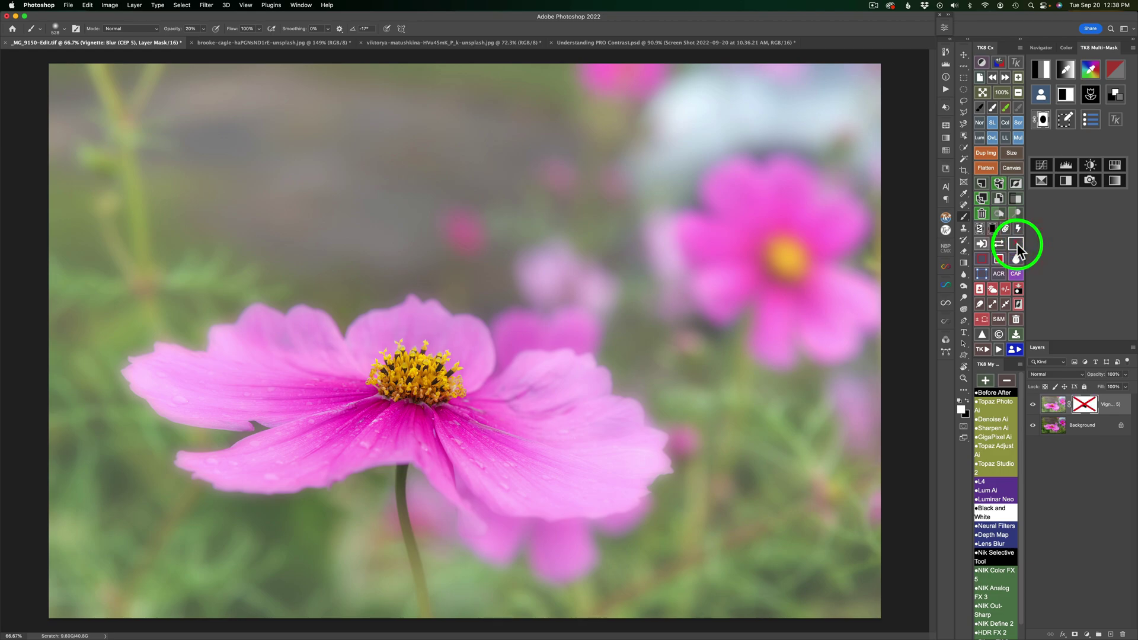
pyautogui.click(1016, 243)
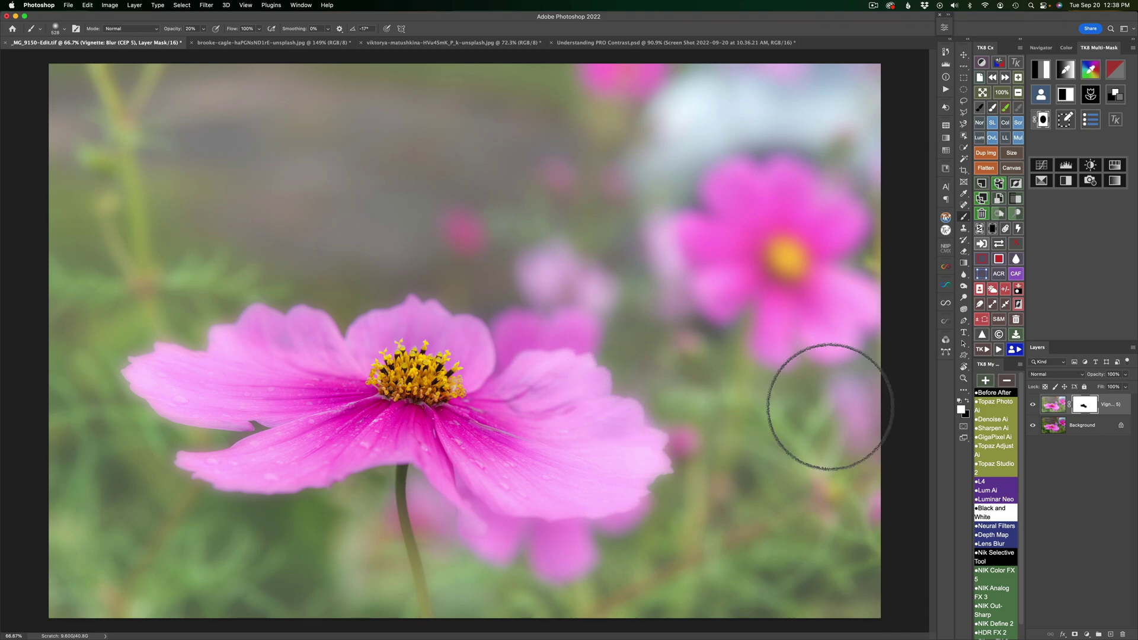
# Step: Drop the vignette layer mask's density to about 73% in Properties
pyautogui.doubleClick(1090, 408)
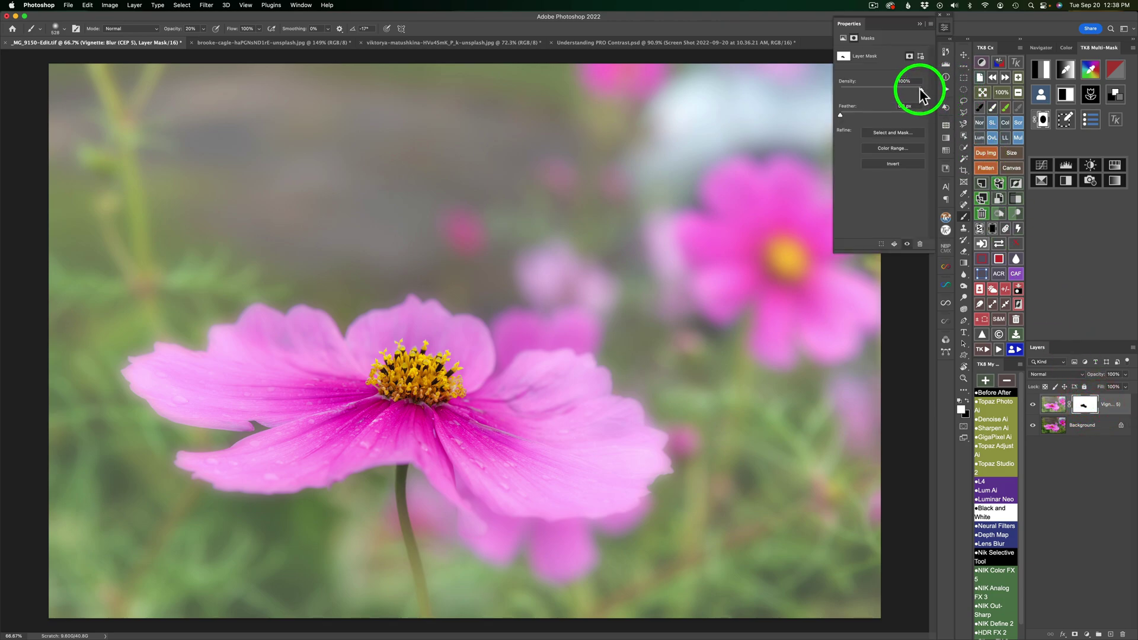
pyautogui.moveTo(919, 89); pyautogui.dragTo(896, 89)
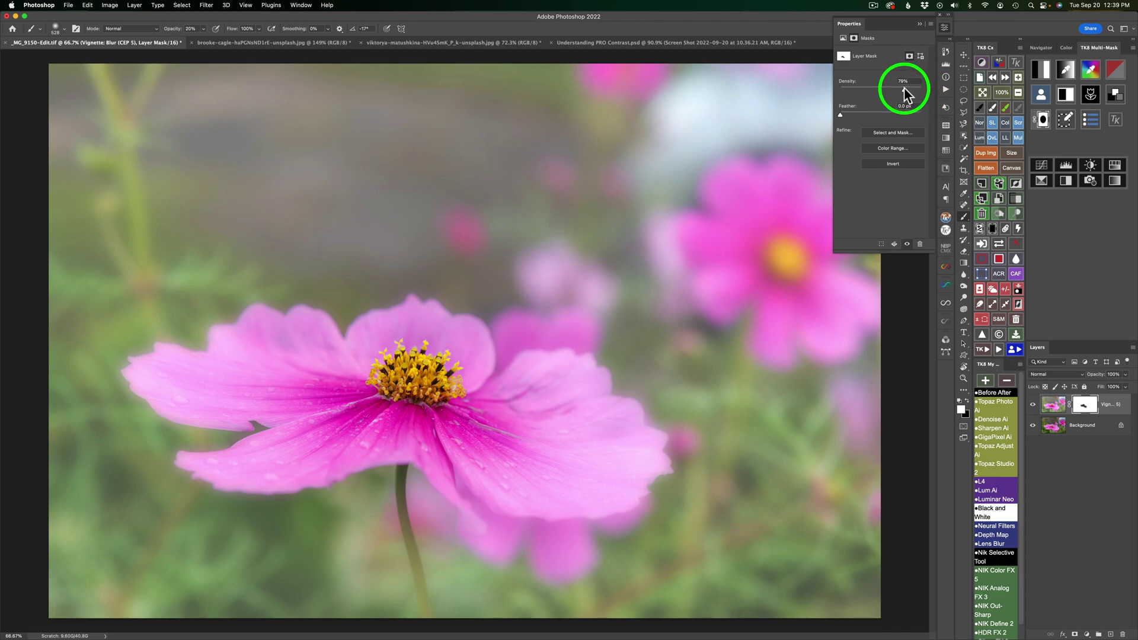
pyautogui.click(945, 27)
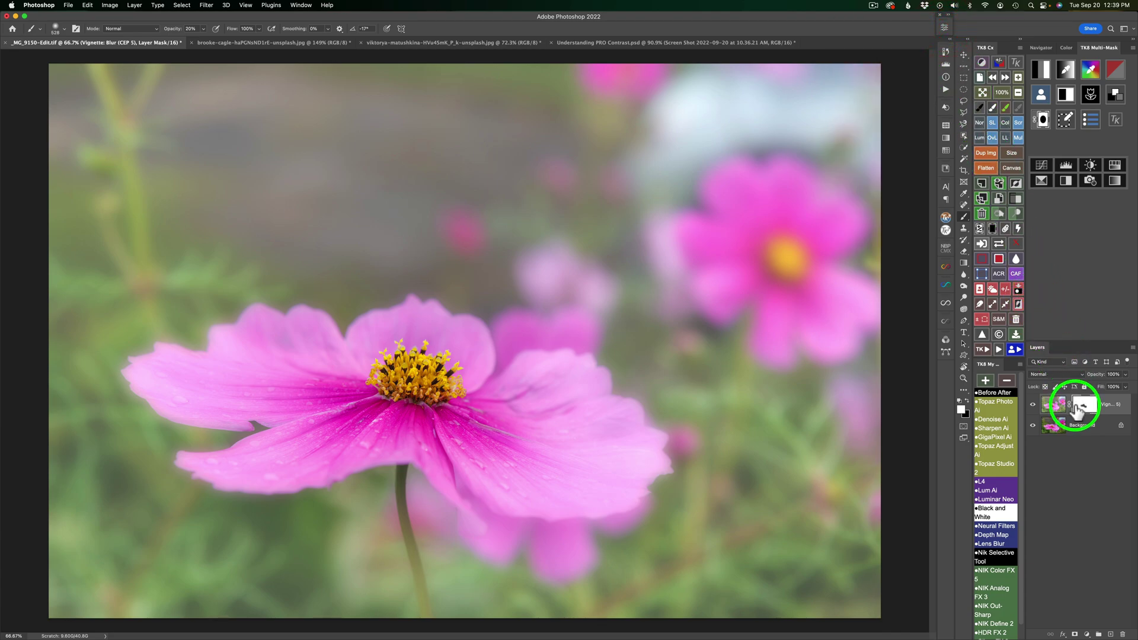
pyautogui.click(1033, 406)
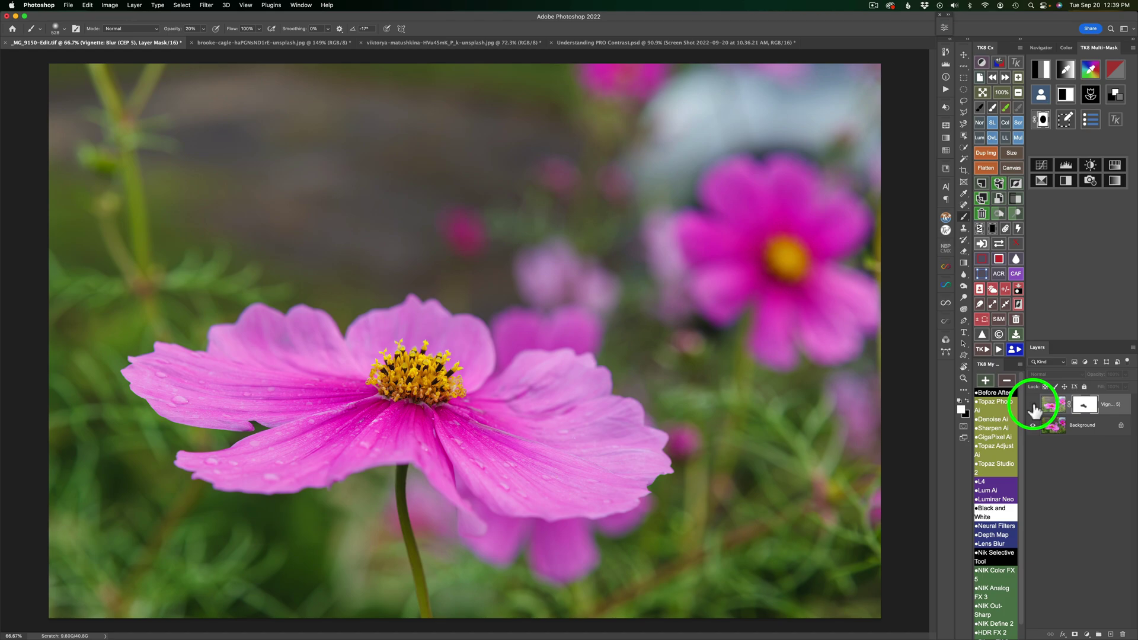
pyautogui.click(1033, 407)
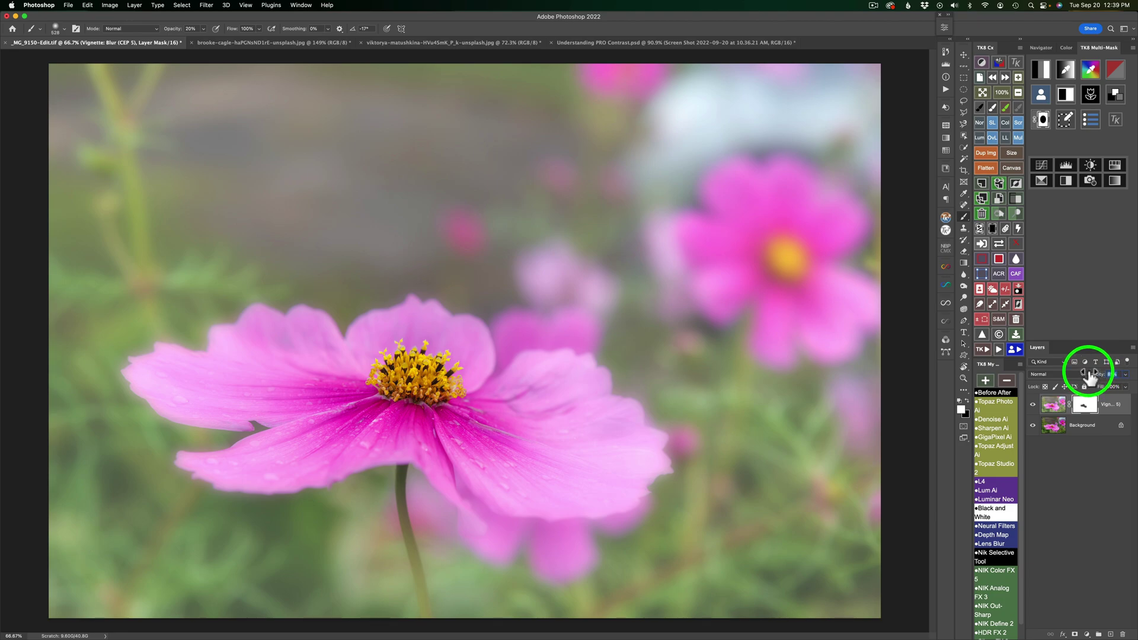
# Step: Set the Vignette: Blur layer's opacity to 77% and compare it hidden and shown
pyautogui.moveTo(1094, 379); pyautogui.dragTo(1088, 378)
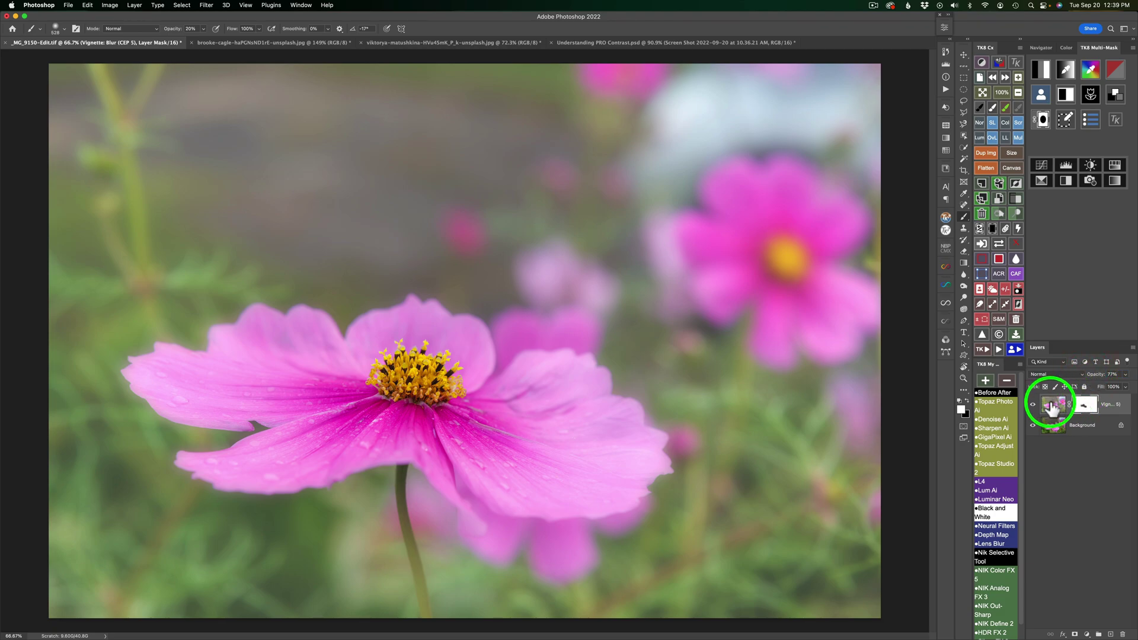
pyautogui.click(1032, 405)
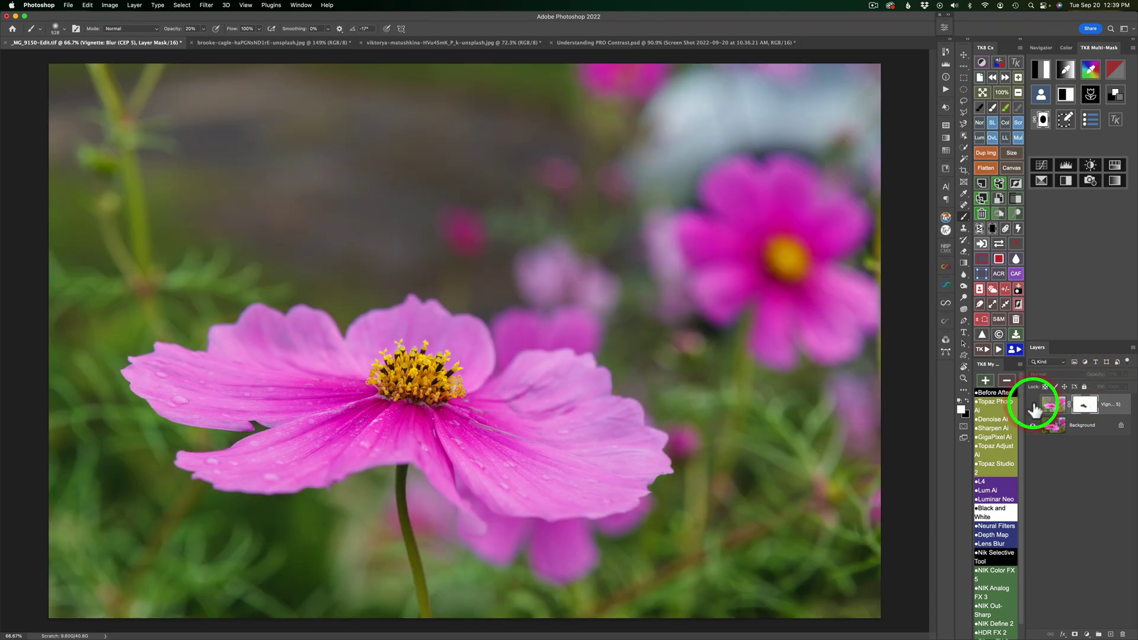
pyautogui.click(1032, 405)
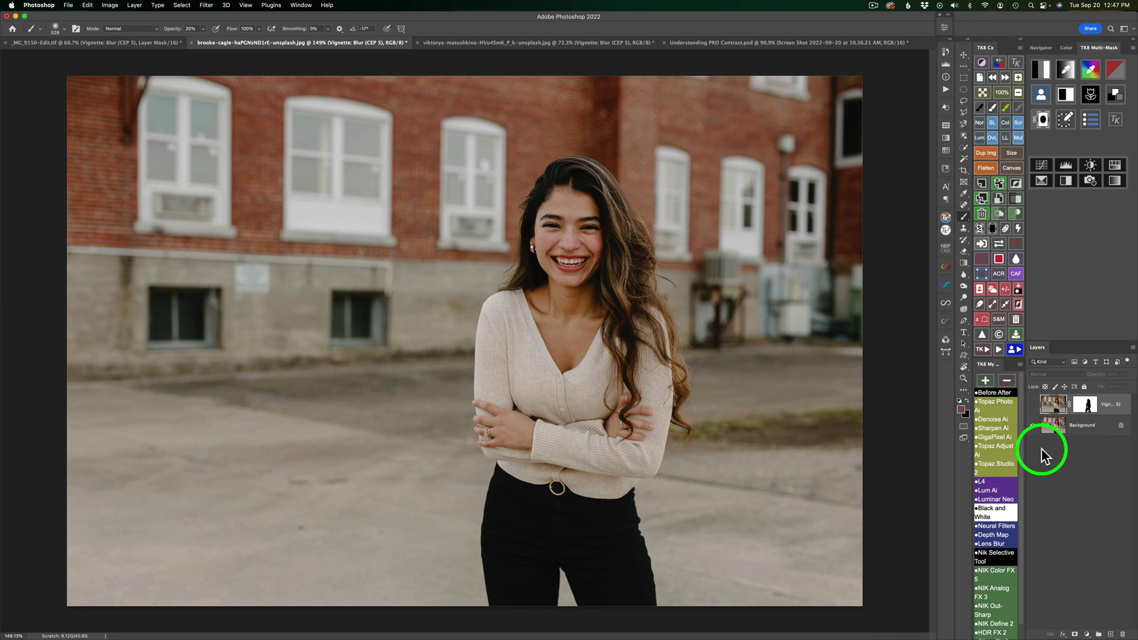
# Step: Compare the brick-building portrait with its vignette blur on and off, then switch to the viktorya close-up
pyautogui.click(1032, 405)
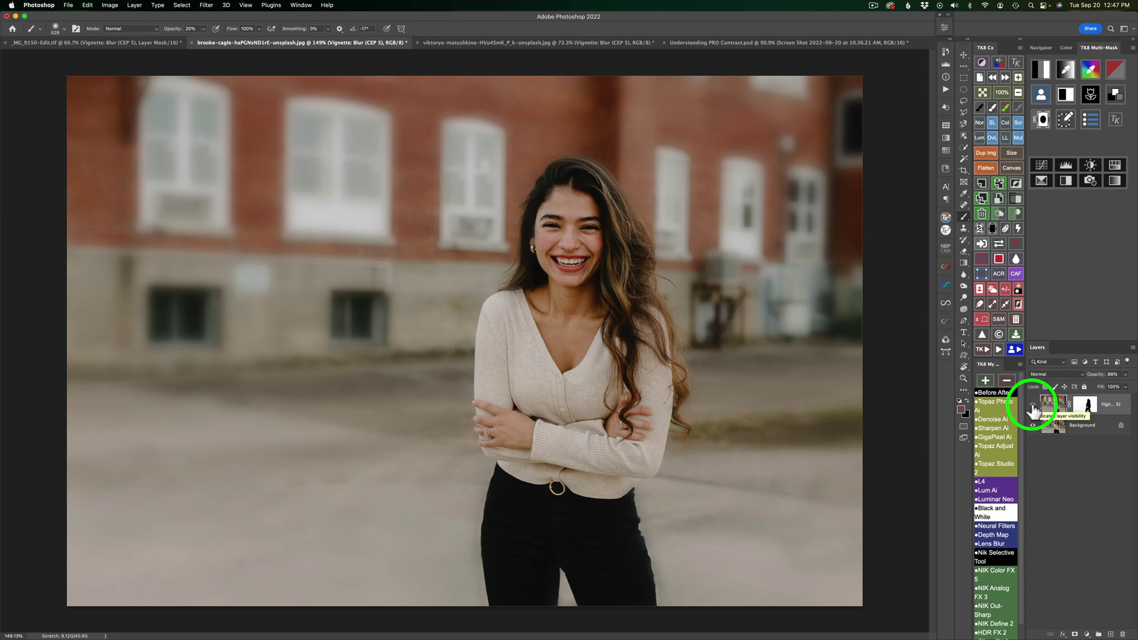
pyautogui.click(1032, 406)
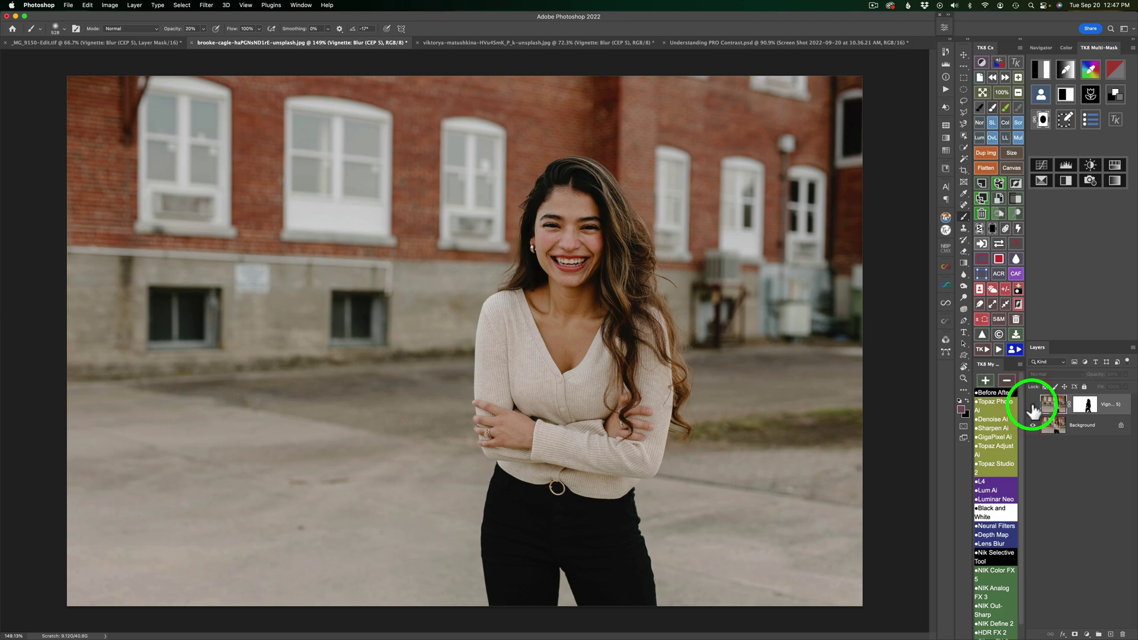
pyautogui.click(1033, 405)
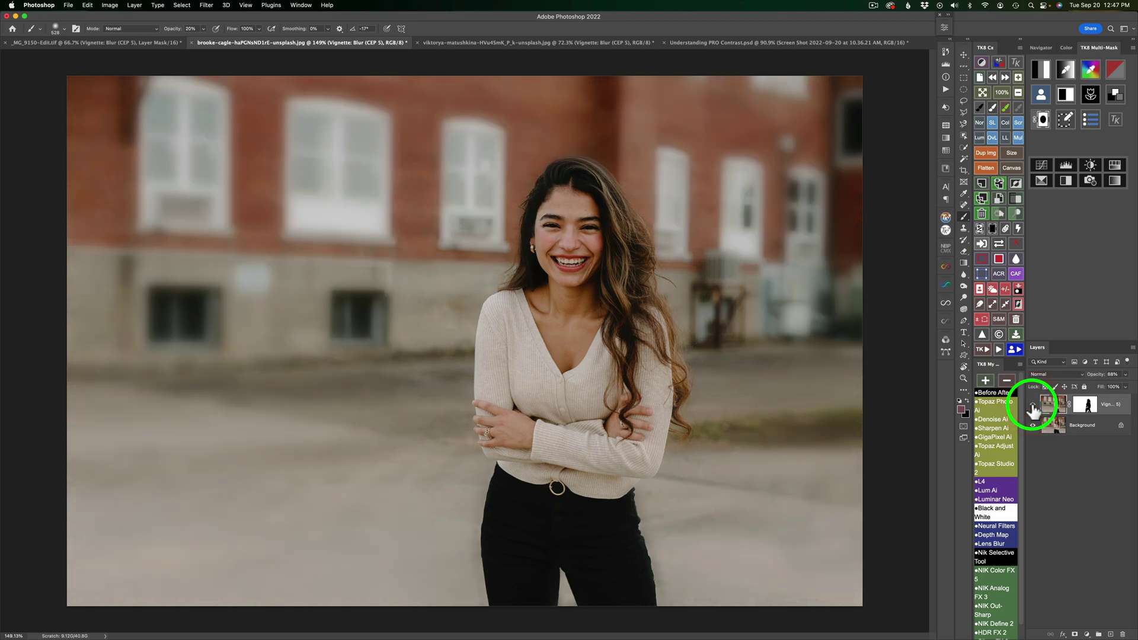
pyautogui.click(521, 42)
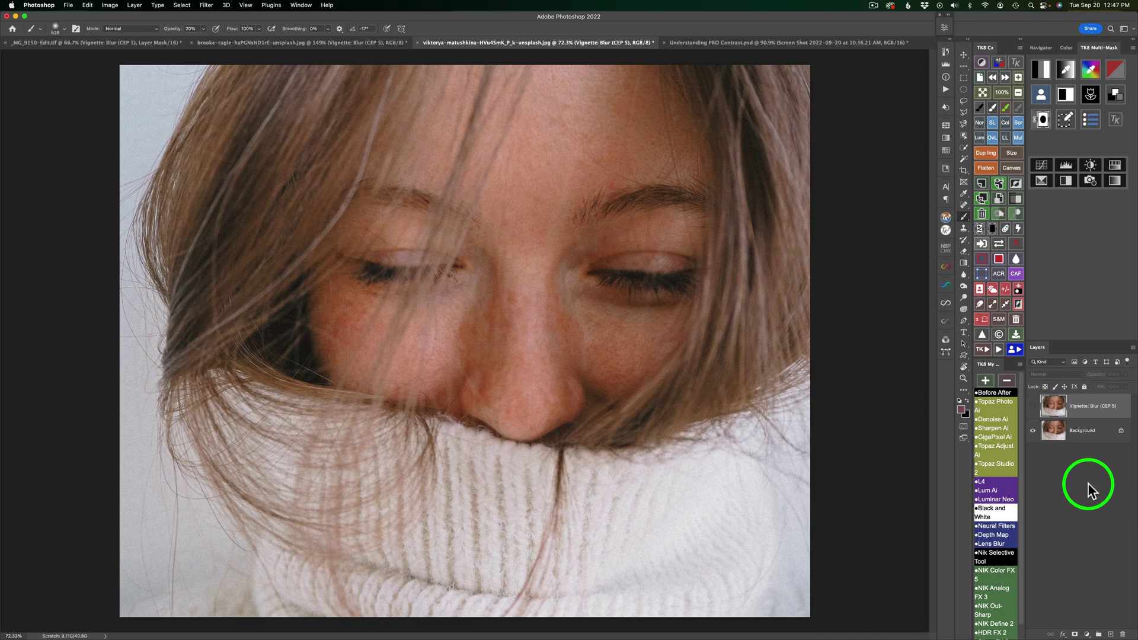
# Step: Show the Vignette: Blur (CEP 5) layer on the freckled close-up and compare it off and on
pyautogui.click(1033, 407)
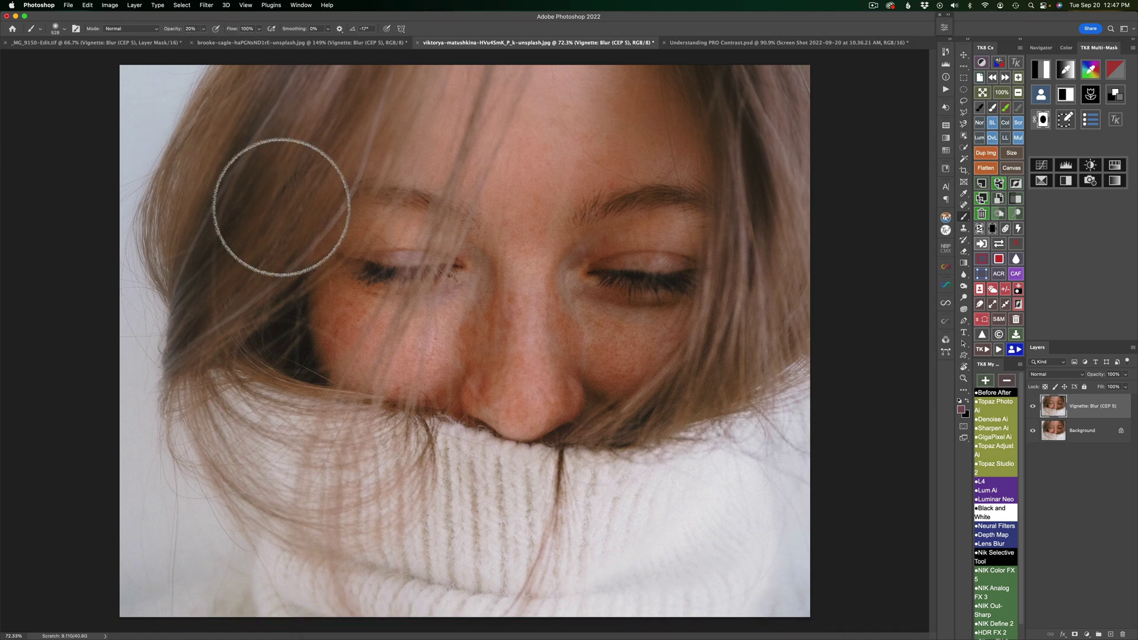
pyautogui.click(1053, 422)
pyautogui.click(1034, 408)
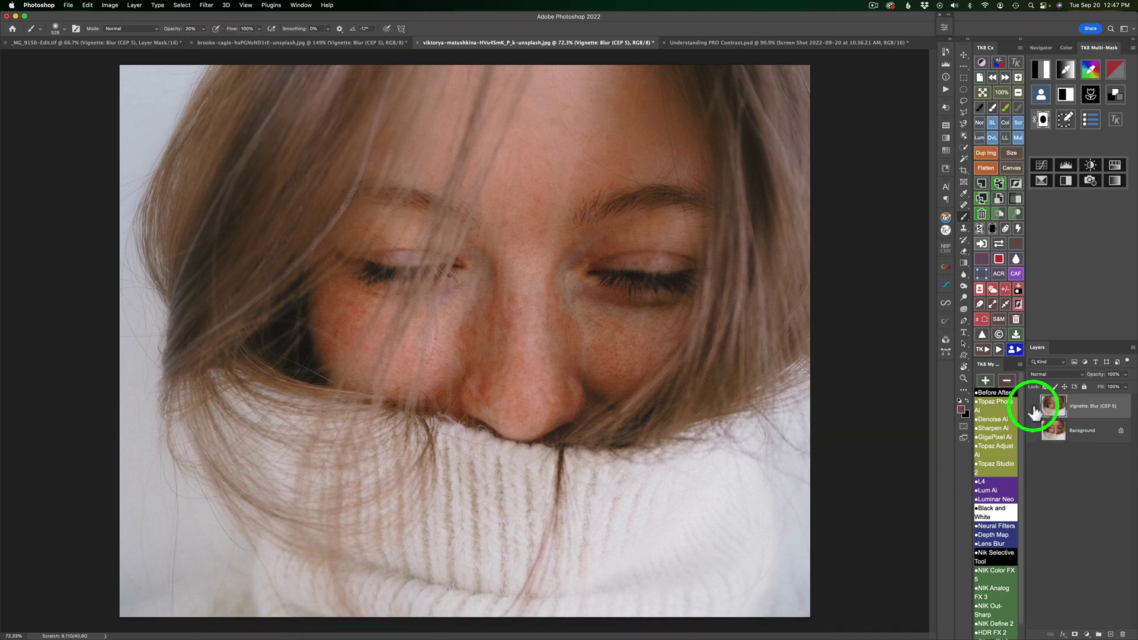
pyautogui.click(1034, 408)
pyautogui.click(1034, 407)
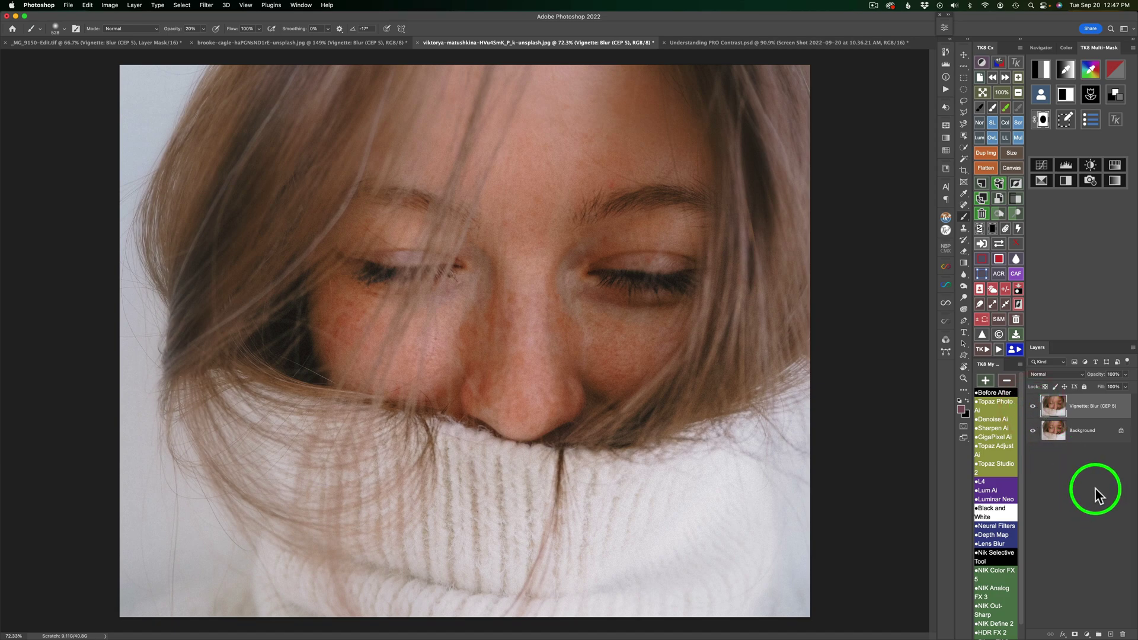